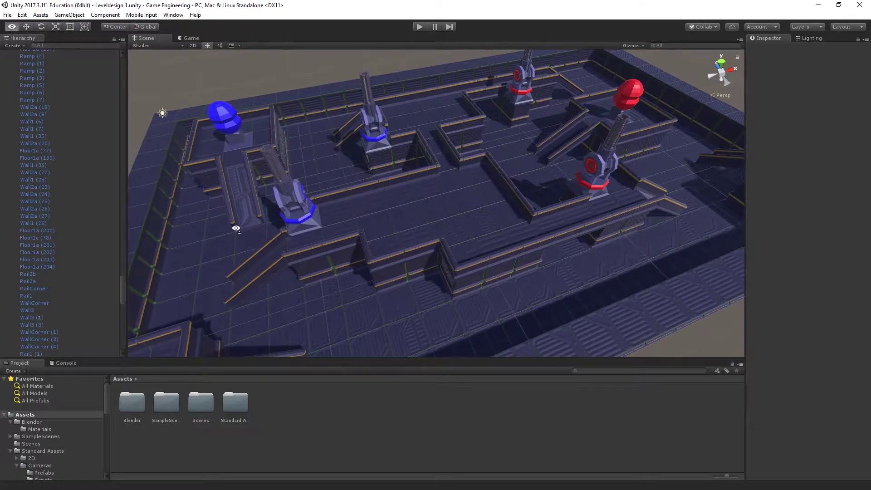
List the Blender folder's models and select the Rail1 (1) rail piece beside the blue pillar
middle_click_drag(186, 241, 249, 235)
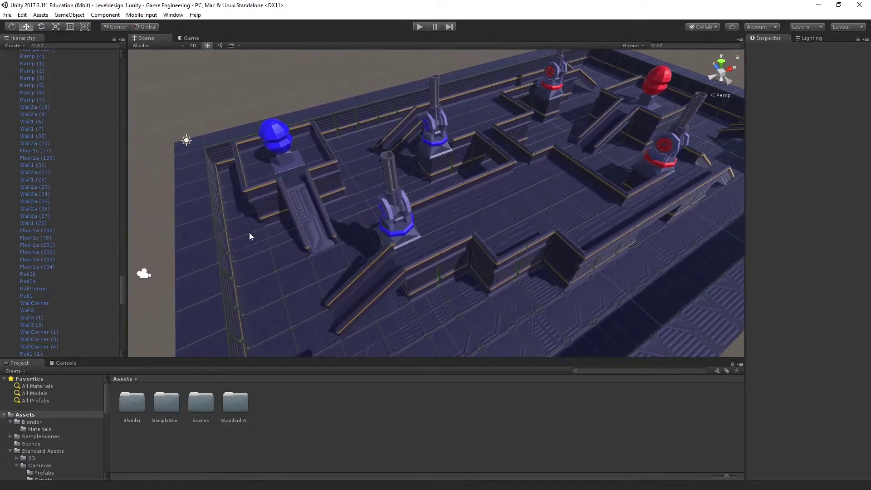
left_click_drag(311, 130, 342, 224, "alt")
scroll(347, 181, "up", 5)
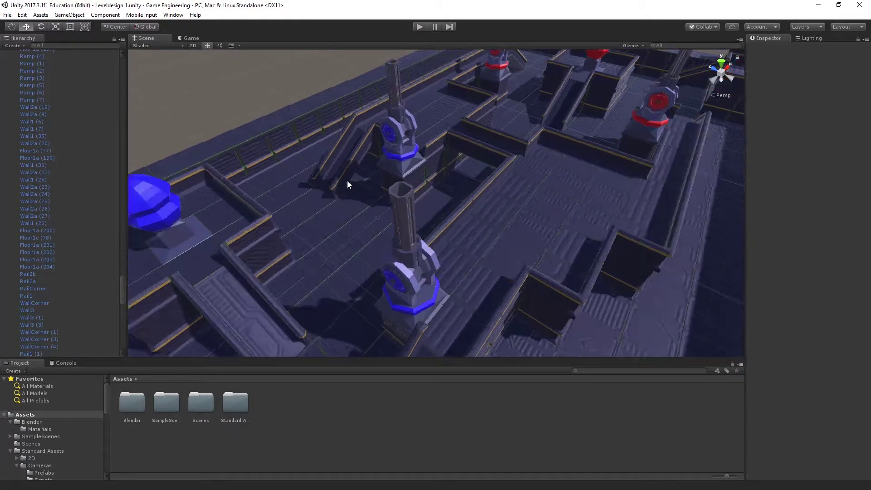
scroll(291, 171, "up", 3)
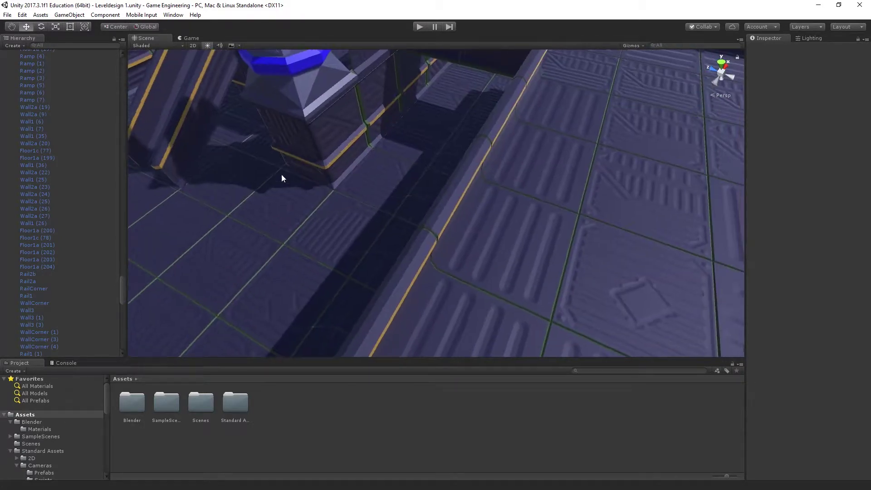
left_click_drag(282, 178, 364, 199, "alt")
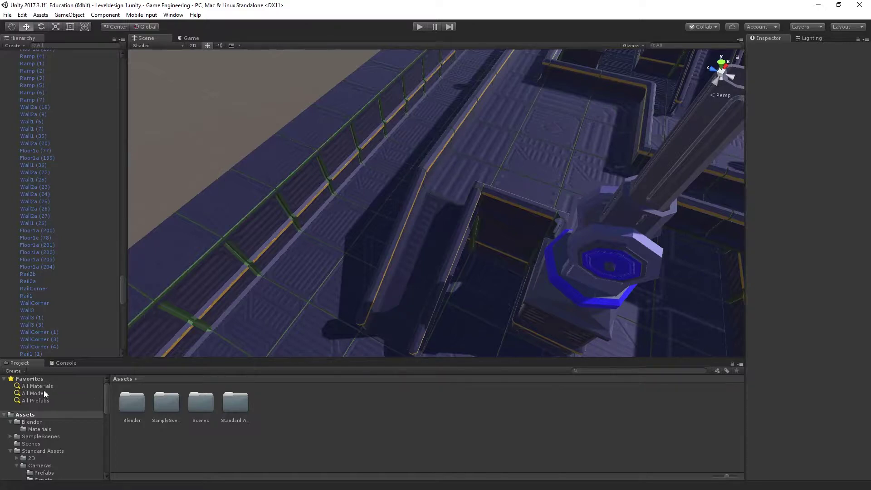
left_click(35, 424)
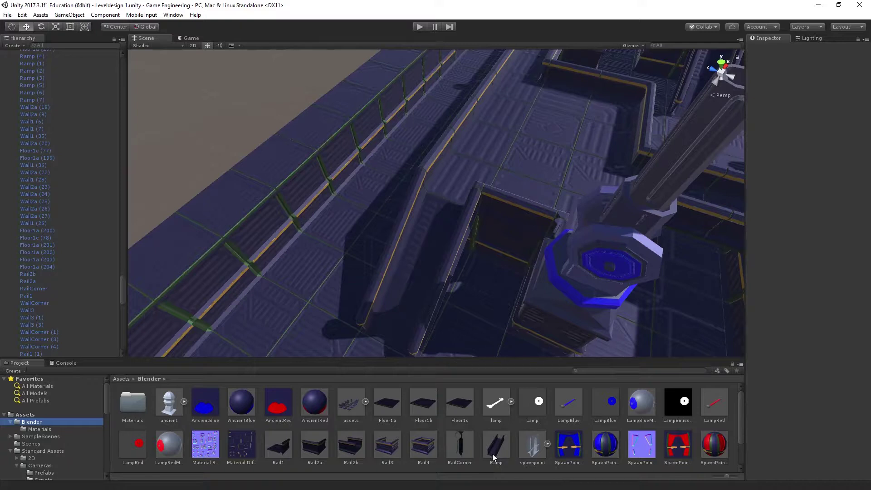
left_click(457, 191)
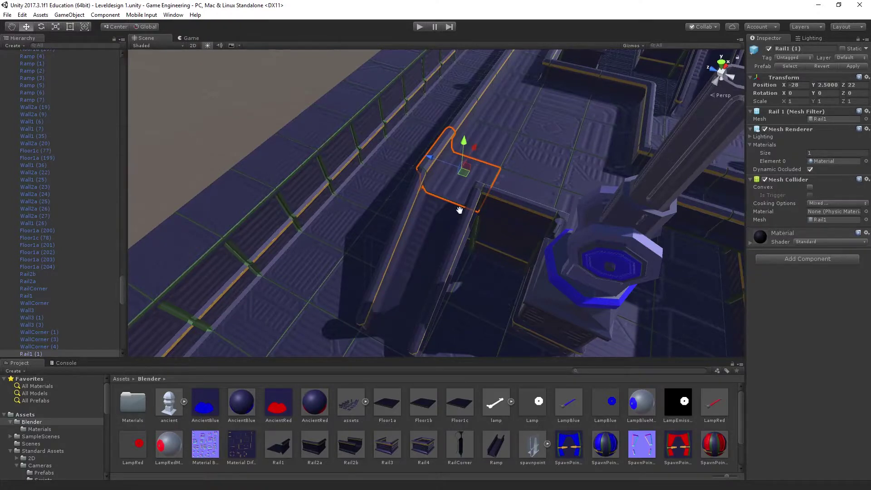
Remove Rail1 (1)'s Mesh Collider and add a Box Collider in its place
middle_click_drag(460, 210, 475, 201)
right_click_drag(439, 135, 497, 109)
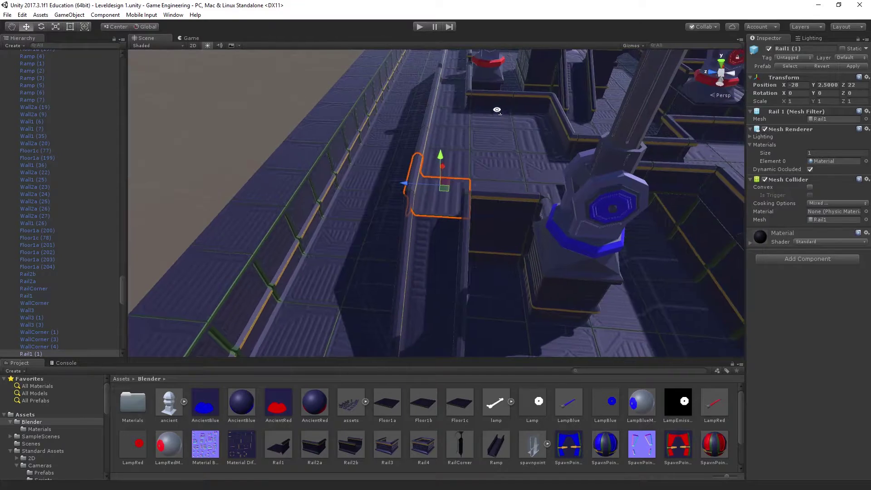
right_click_drag(467, 228, 466, 216)
middle_click_drag(435, 226, 438, 219)
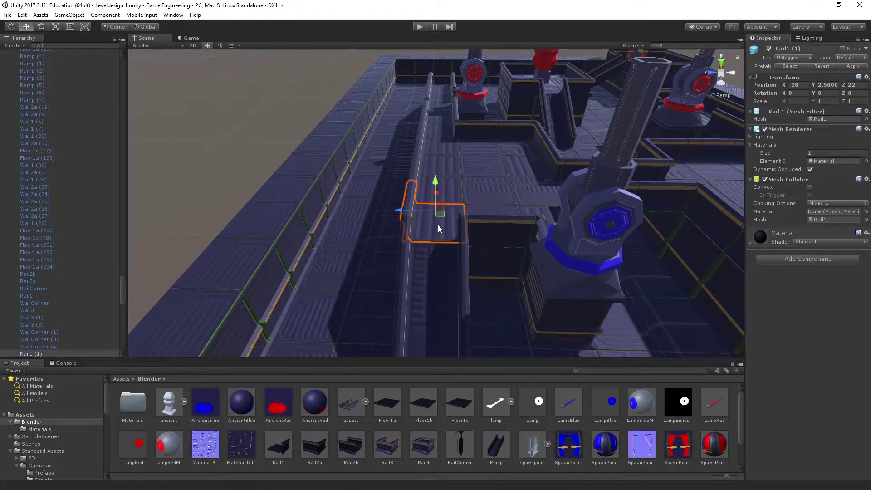
left_click(866, 180)
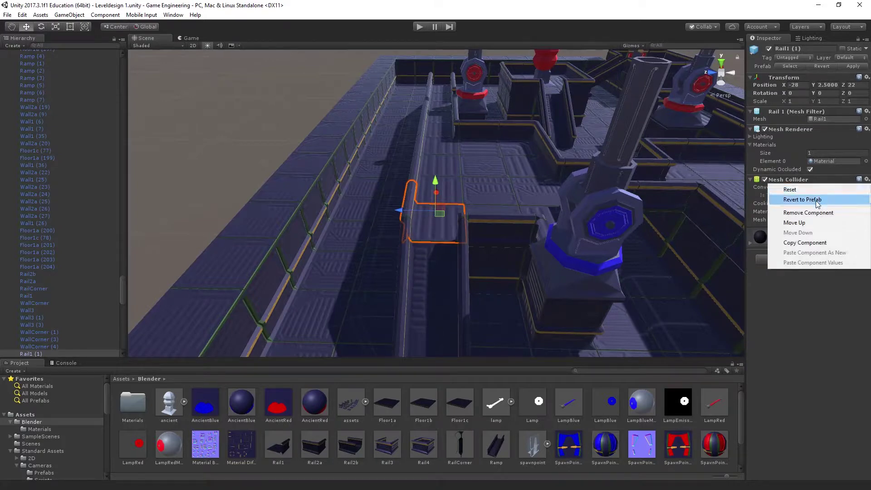
left_click(808, 212)
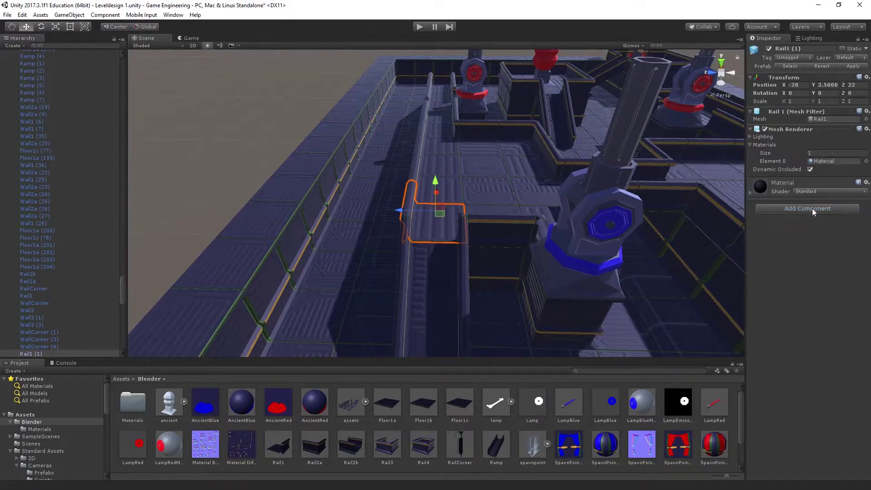
left_click(812, 208)
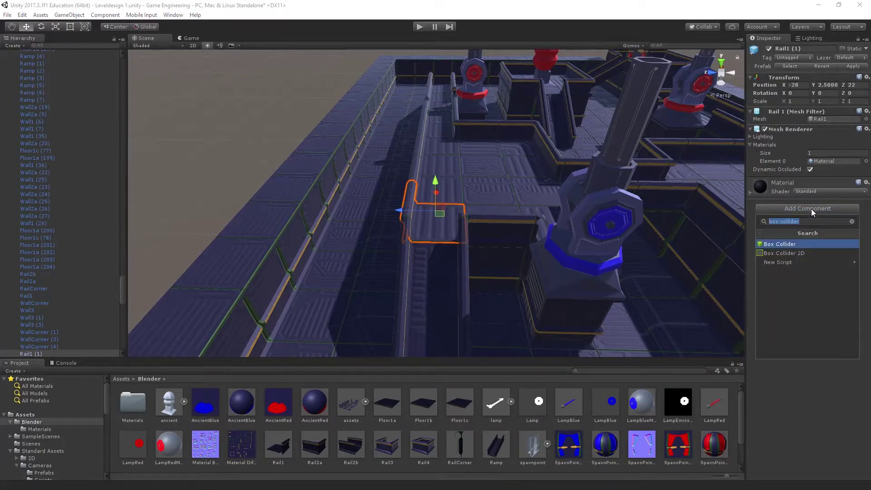
left_click(783, 241)
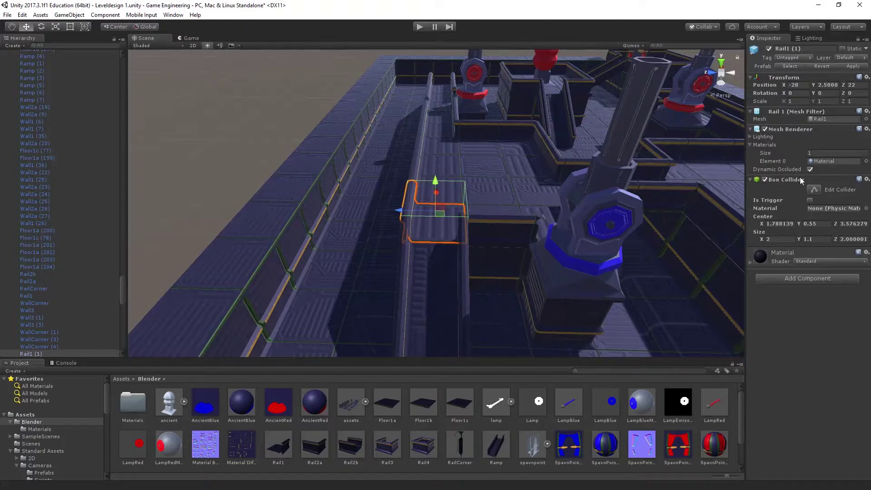
Shrink Rail1 (1)'s Box Collider to a thin upright slab, size 2 × 1.1 × 0.357902
left_click(814, 190)
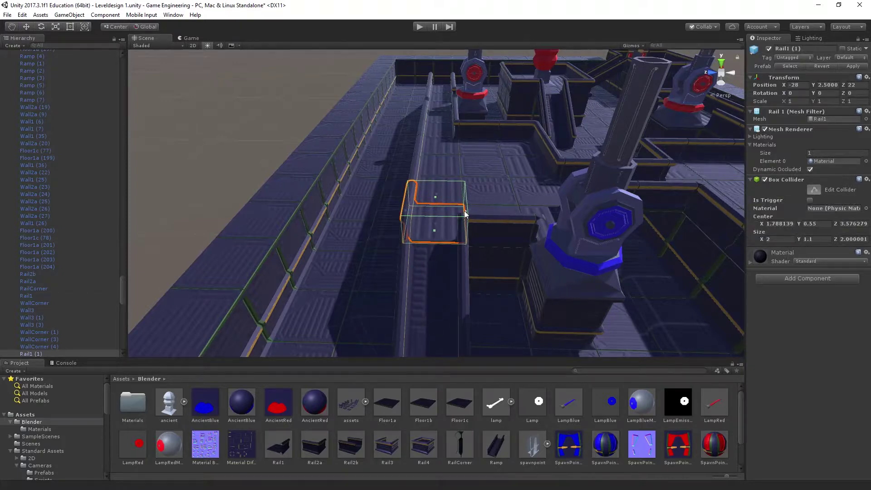
left_click_drag(464, 210, 417, 213)
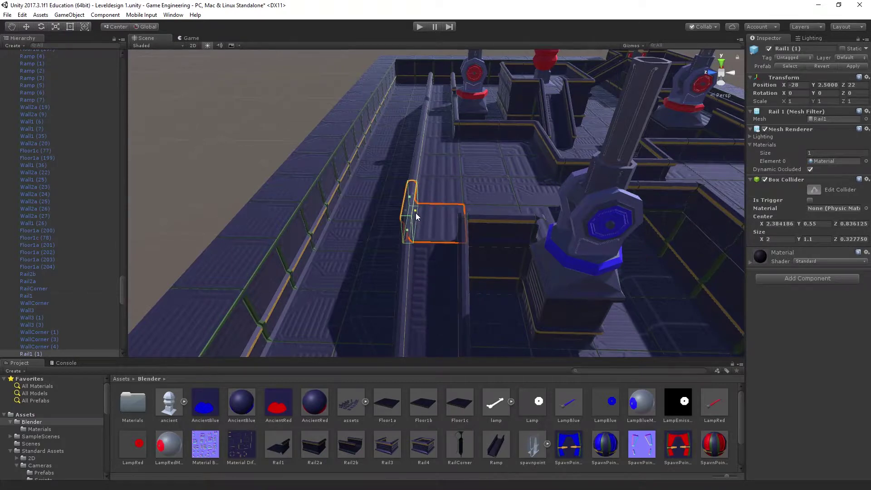
left_click_drag(416, 213, 417, 213)
Add a second Box Collider to Rail1 (1) and flatten it to a 0.165533-high base slab
left_click(812, 279)
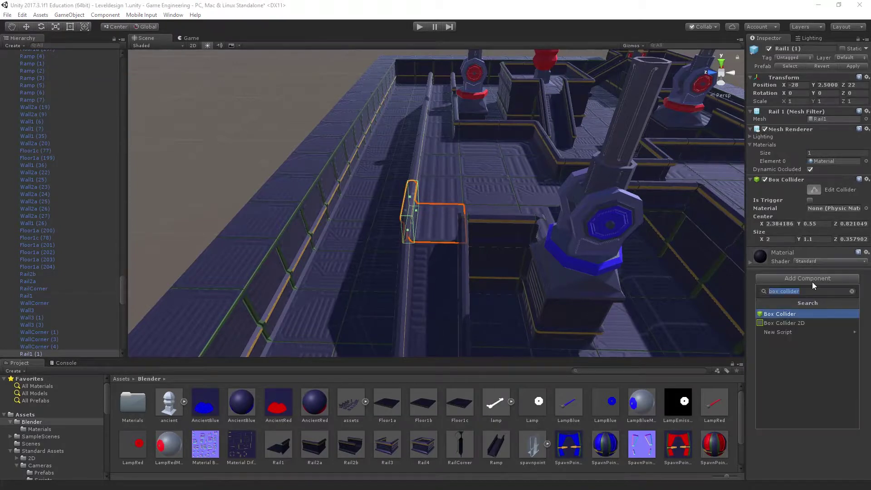
left_click(785, 314)
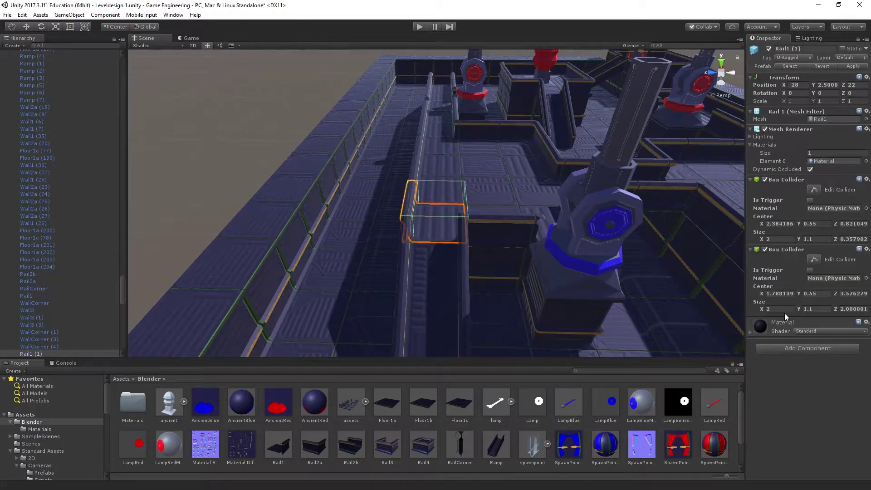
left_click(815, 259)
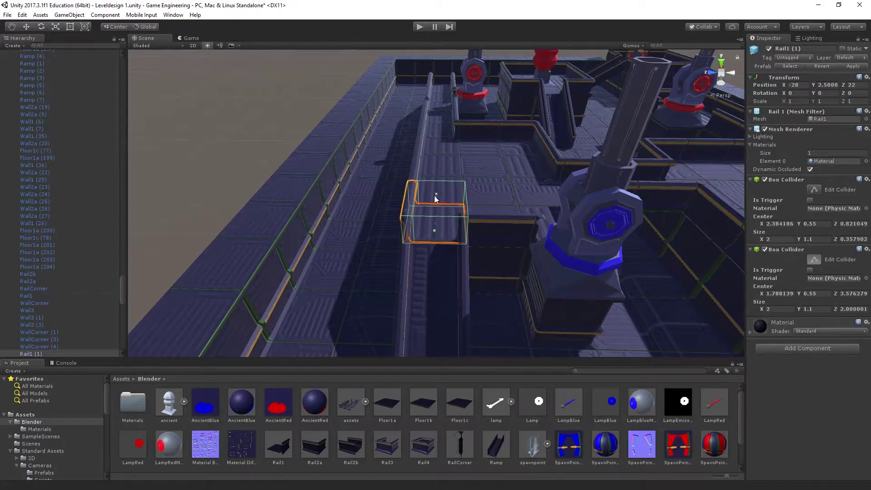
left_click_drag(436, 198, 442, 195)
key("ctrl+z")
left_click_drag(437, 194, 440, 201)
key("ctrl+z")
left_click_drag(435, 198, 437, 217)
middle_click_drag(426, 274, 429, 247)
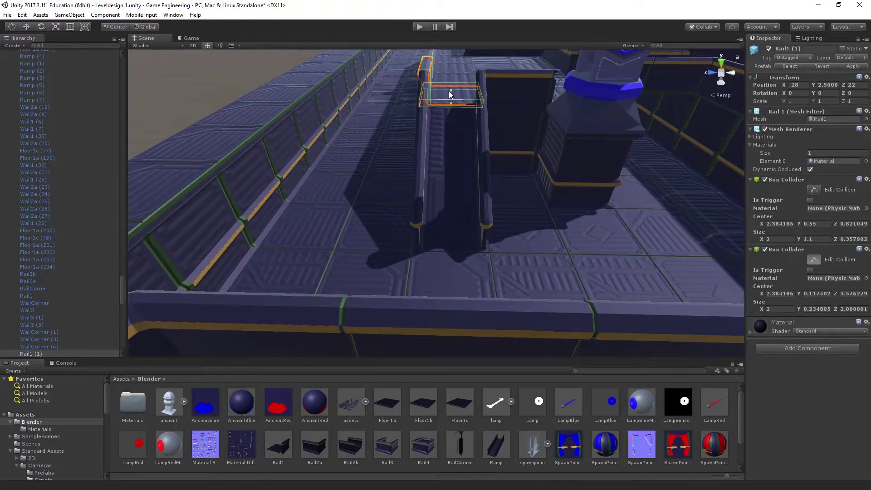
left_click_drag(451, 90, 446, 92)
Apply the rail prefab, add copies Rail1 (2) and Rail1 (3) along the wall, and select Rail2a
left_click(850, 67)
middle_click_drag(506, 167, 487, 187)
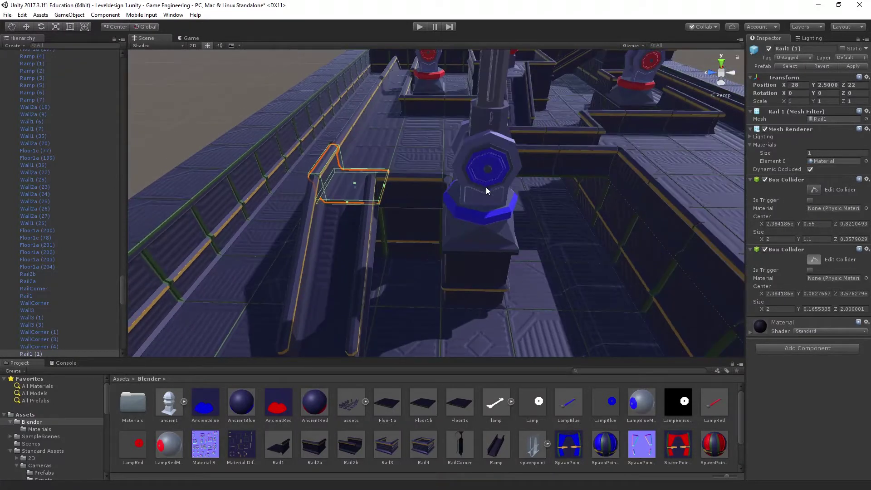
key("w")
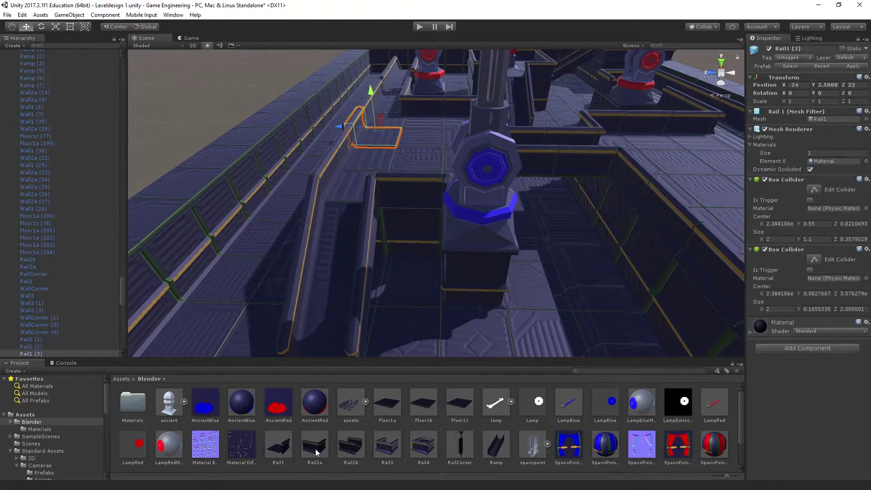
middle_click_drag(609, 188, 593, 228)
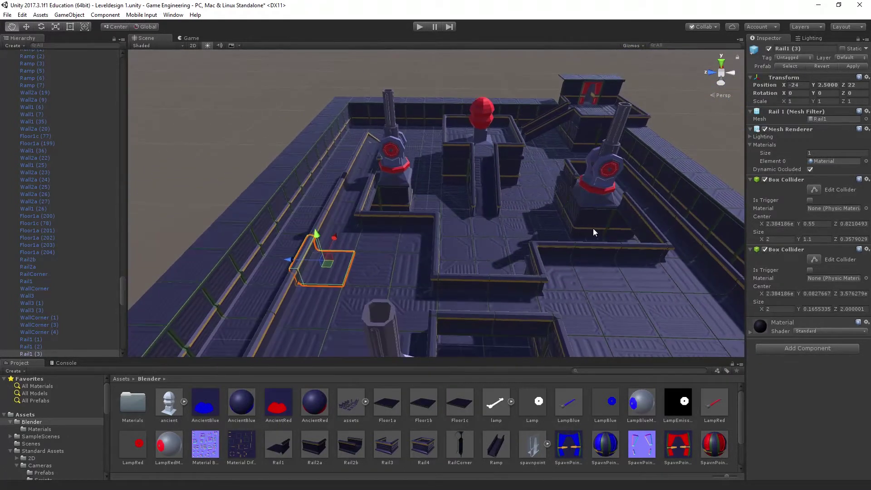
left_click(421, 243)
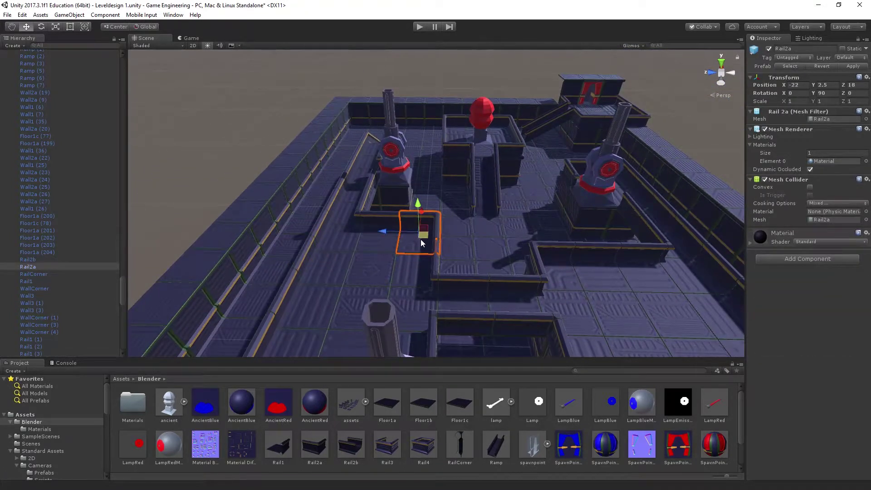
Replace Rail2a's Mesh Collider with a Box Collider sized 2 × 1.1 × 2
right_click_drag(409, 255, 492, 227)
middle_click_drag(467, 276, 478, 238)
middle_click_drag(516, 270, 477, 236)
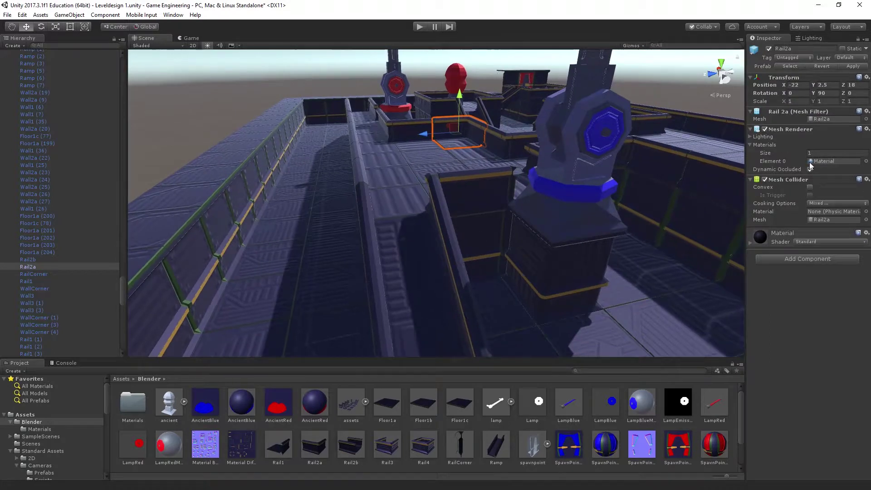
left_click(867, 179)
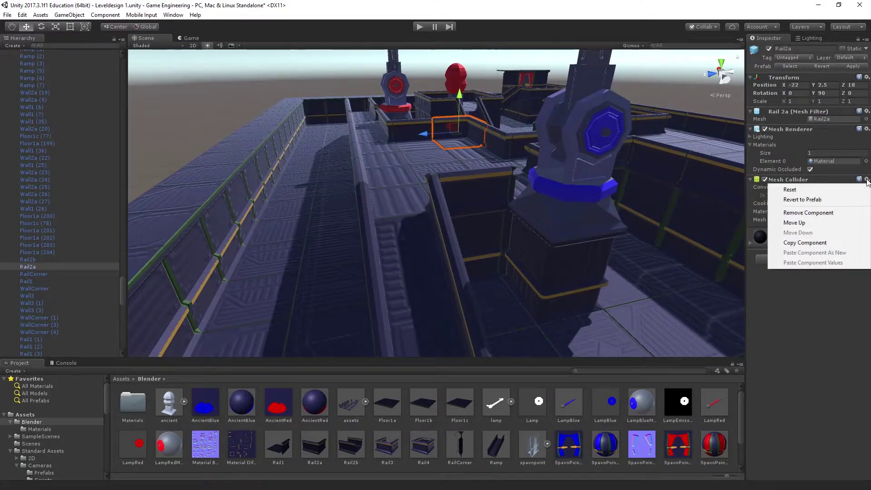
left_click(827, 211)
left_click(827, 211)
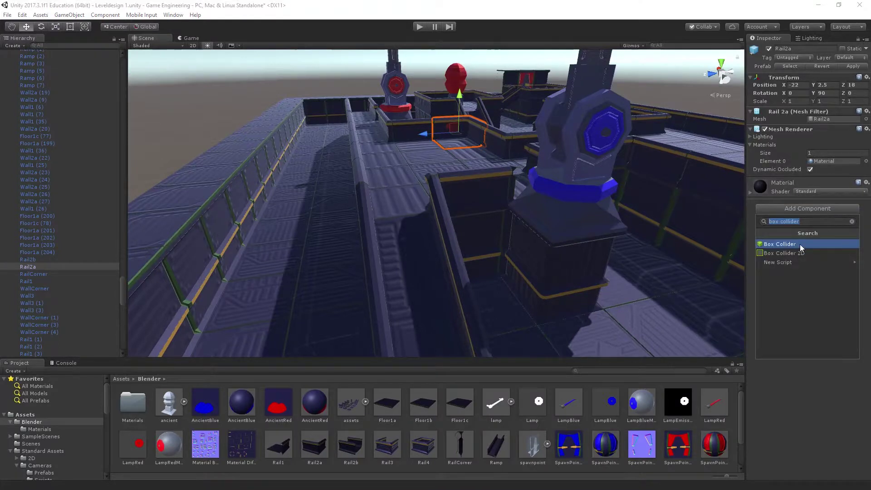
left_click(800, 245)
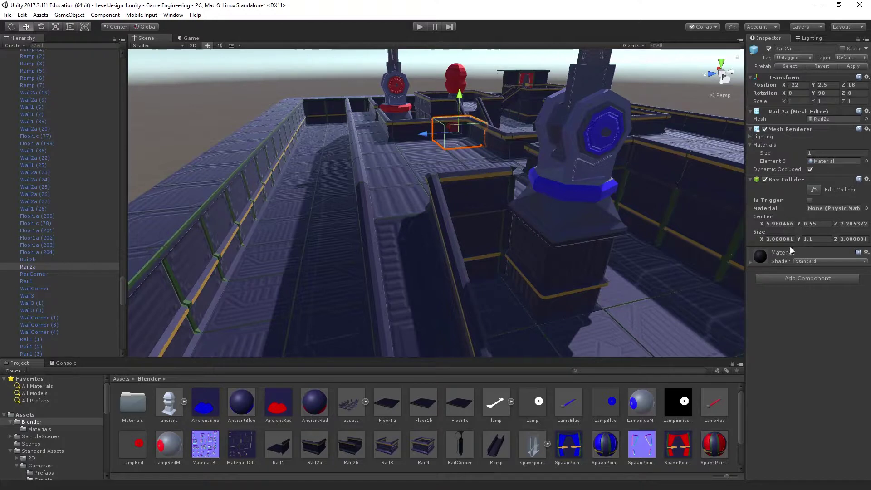
middle_click_drag(437, 188, 440, 202)
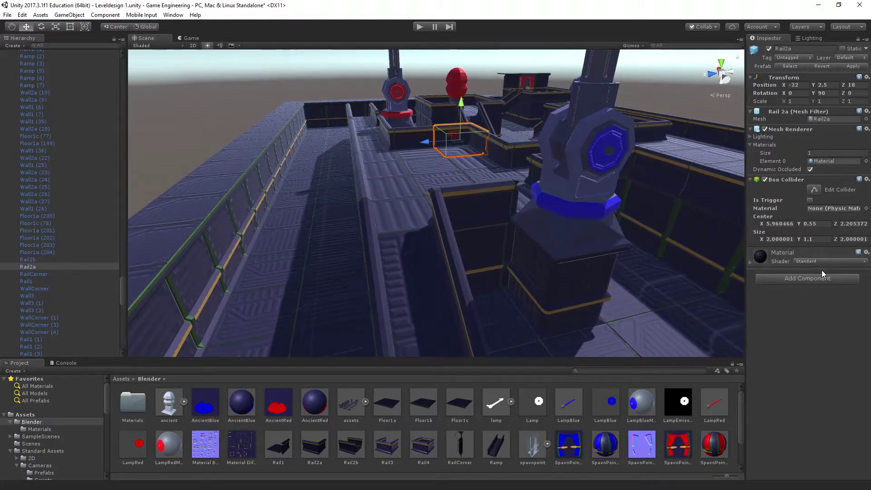
Flatten Rail2a's first Box Collider down to the rail floor as a base slab
left_click(818, 190)
scroll(488, 147, "up", 4)
middle_click_drag(489, 140, 492, 150)
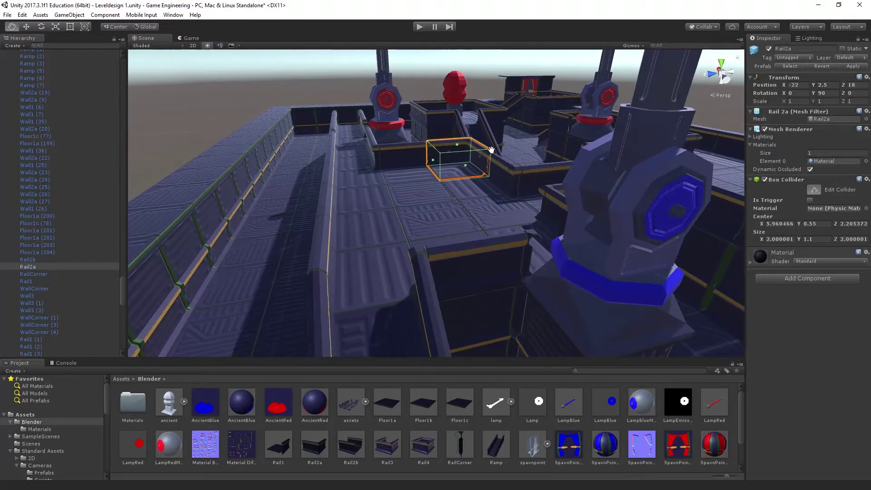
scroll(478, 154, "up", 6)
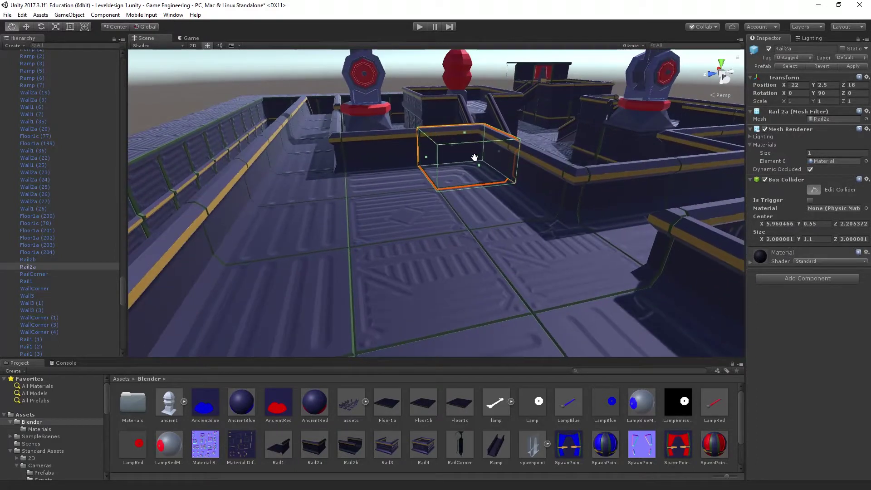
scroll(475, 158, "up", 1)
left_click_drag(466, 130, 460, 168)
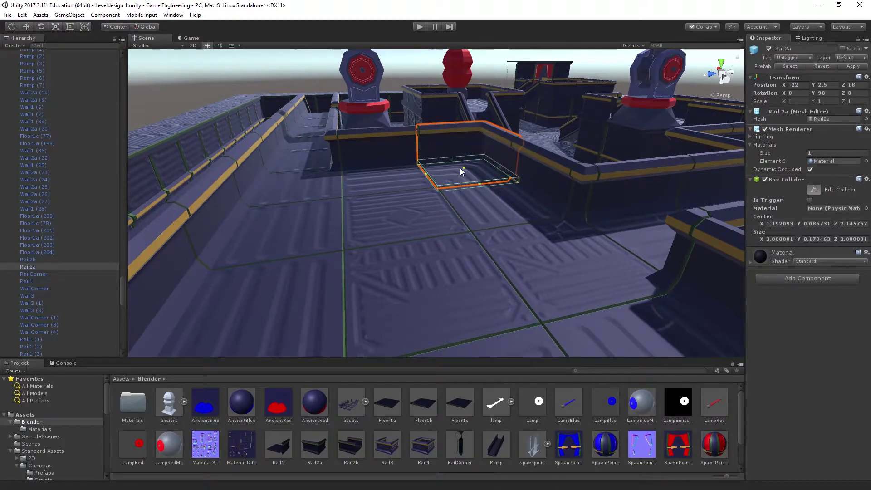
Add a second Box Collider to Rail2a and shrink it into a thin side wall
left_click(805, 282)
left_click(785, 315)
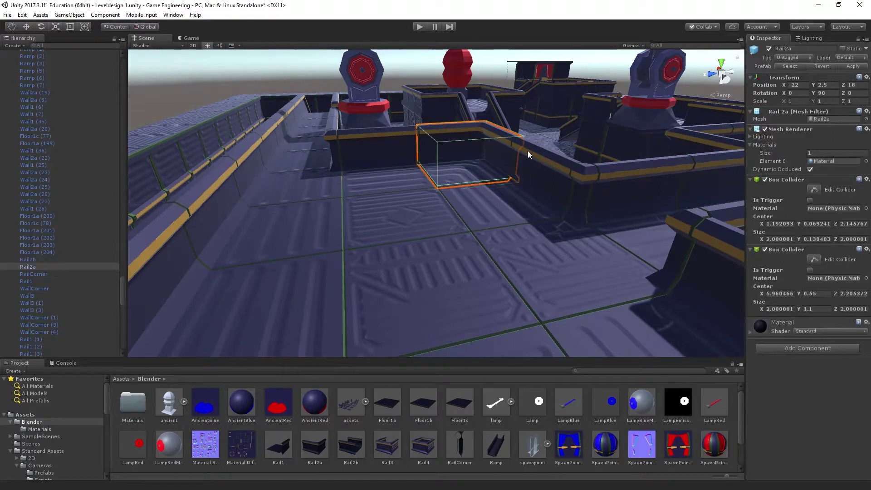
left_click(815, 260)
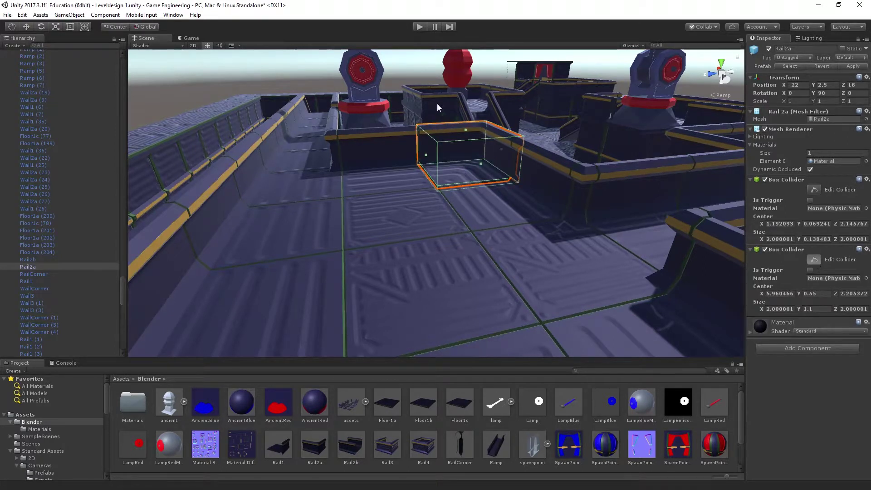
left_click_drag(425, 156, 497, 147)
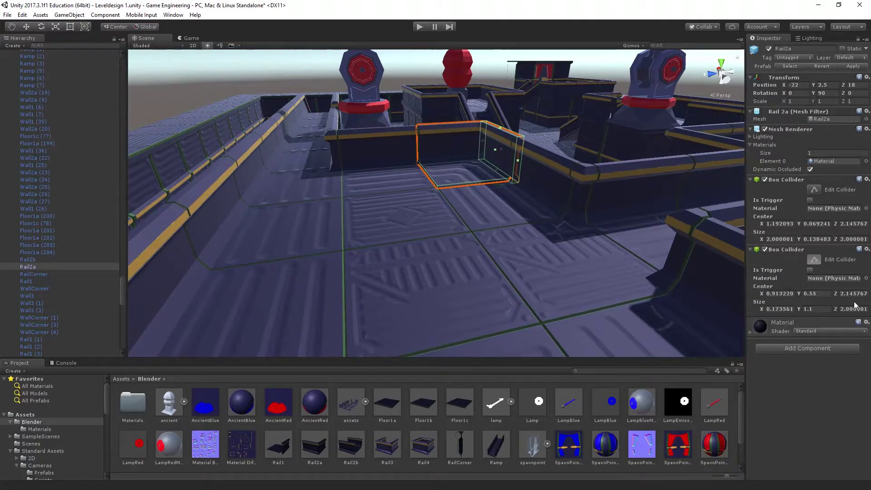
left_click_drag(377, 212, 442, 213, "alt")
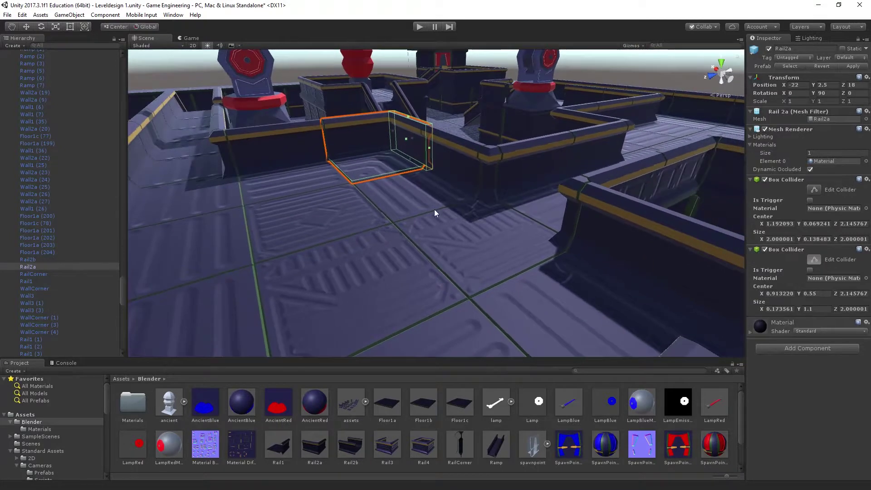
right_click_drag(378, 198, 431, 200)
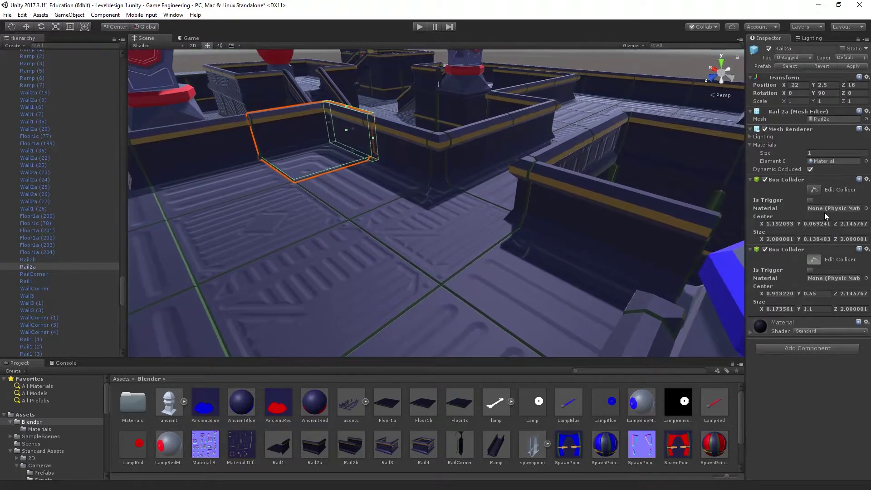
Add a third Box Collider and fit it as a thin wall on Rail2a's other side
left_click(787, 347)
left_click(802, 225)
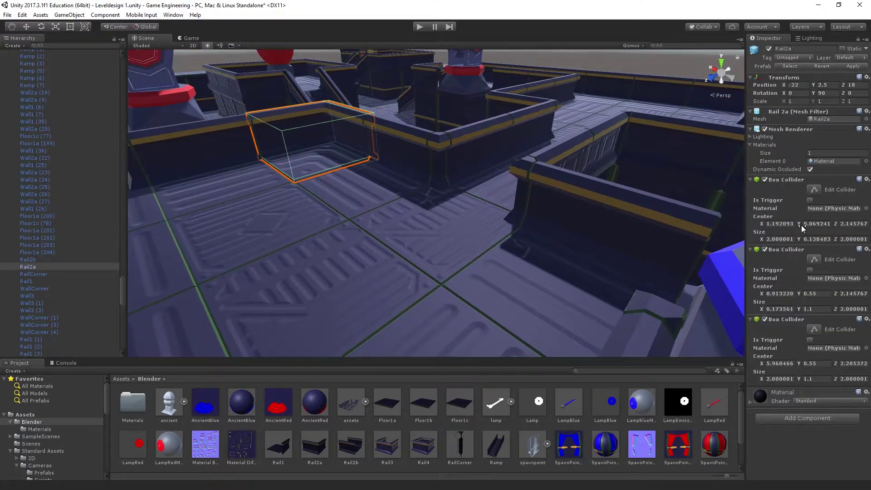
left_click(815, 329)
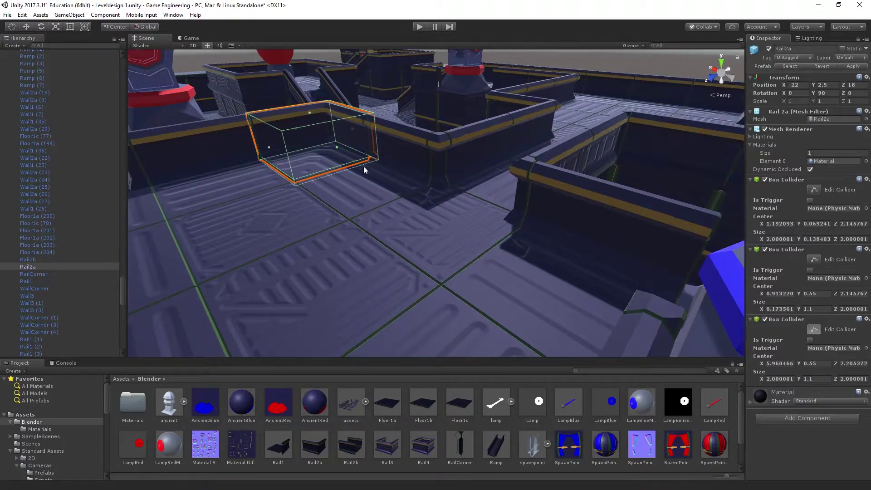
left_click_drag(336, 148, 297, 132)
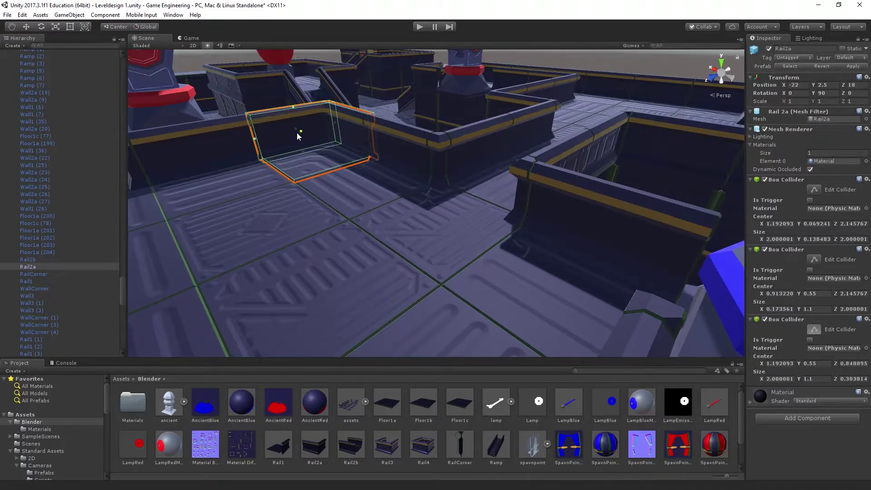
right_click_drag(246, 185, 307, 192)
middle_click_drag(283, 197, 527, 190)
middle_click_drag(211, 193, 495, 202)
middle_click_drag(241, 208, 502, 224)
middle_click_drag(261, 194, 454, 204)
mouse_move(253, 212)
middle_mouse_down()
mouse_move(445, 222)
mouse_move(466, 247)
middle_mouse_up()
middle_click_drag(282, 223, 438, 252)
right_click_drag(439, 252, 508, 236)
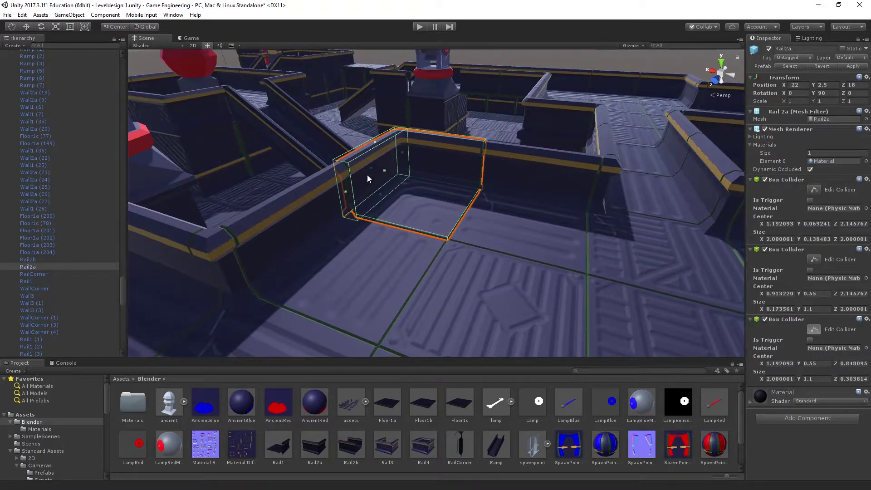
mouse_move(385, 171)
left_mouse_down()
mouse_move(369, 170)
mouse_move(385, 171)
left_mouse_up()
right_click_drag(347, 216, 419, 215)
mouse_move(363, 221)
middle_mouse_down()
mouse_move(401, 202)
mouse_move(474, 189)
middle_mouse_up()
middle_click_drag(274, 210, 503, 209)
middle_click_drag(298, 200, 416, 198)
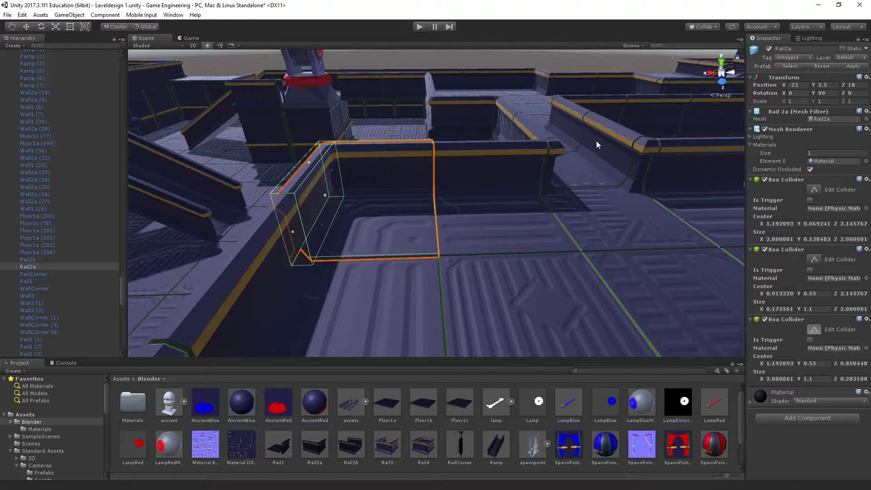
Apply Rail2a's collider changes to its prefab
left_click(605, 158)
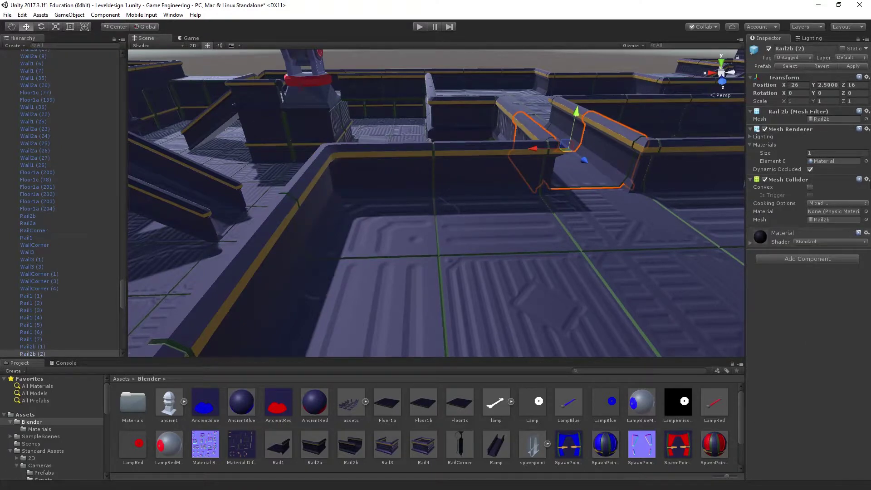
left_click(867, 179)
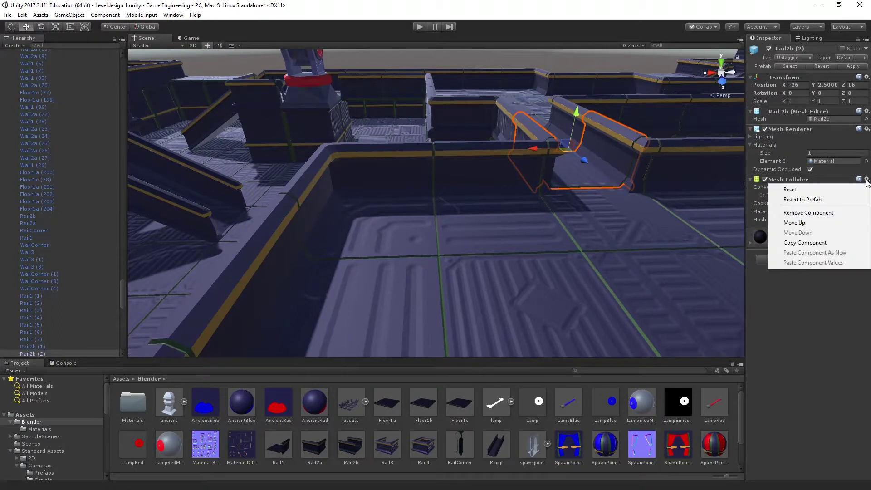
left_click(398, 230)
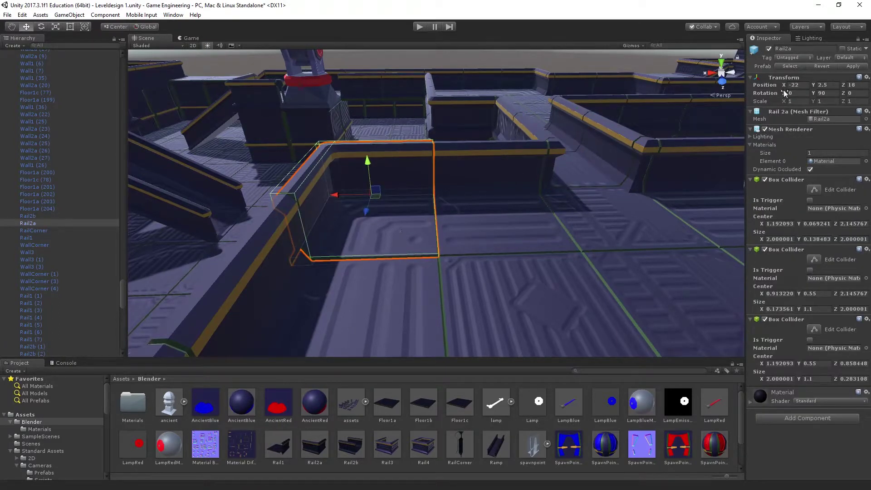
left_click(853, 66)
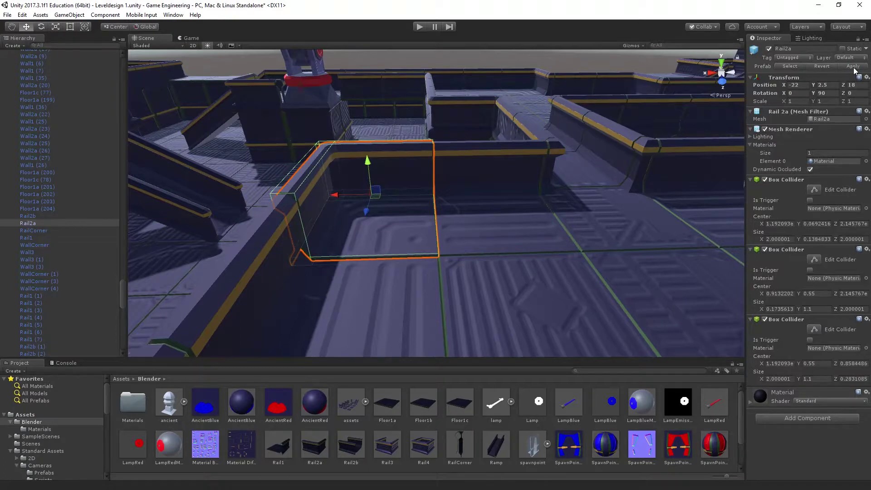
Select Rail2b (2) and remove its Mesh Collider
left_click(603, 167)
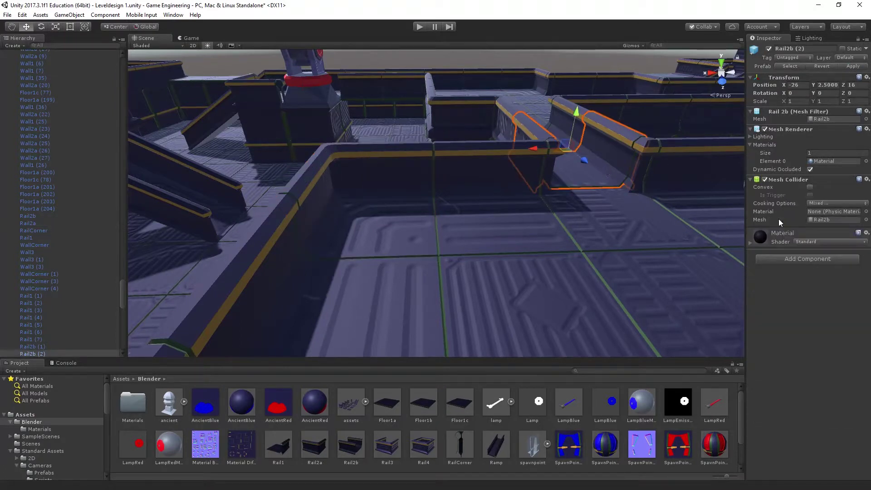
left_click(867, 180)
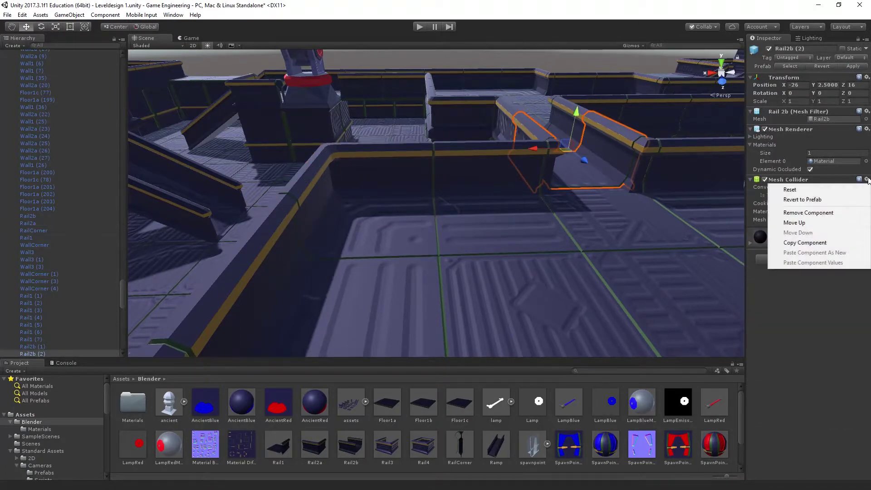
left_click(830, 212)
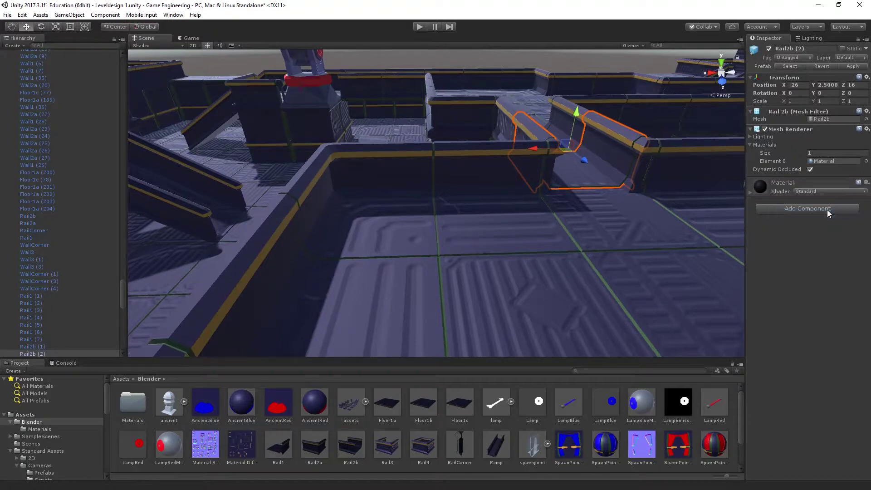
mouse_move(640, 225)
middle_mouse_down()
mouse_move(577, 214)
mouse_move(593, 202)
mouse_move(579, 202)
mouse_move(573, 175)
mouse_move(432, 159)
middle_mouse_up()
middle_click_drag(652, 192, 386, 137)
middle_click_drag(649, 189, 408, 152)
middle_click_drag(595, 170, 315, 146)
middle_click_drag(635, 187, 300, 171)
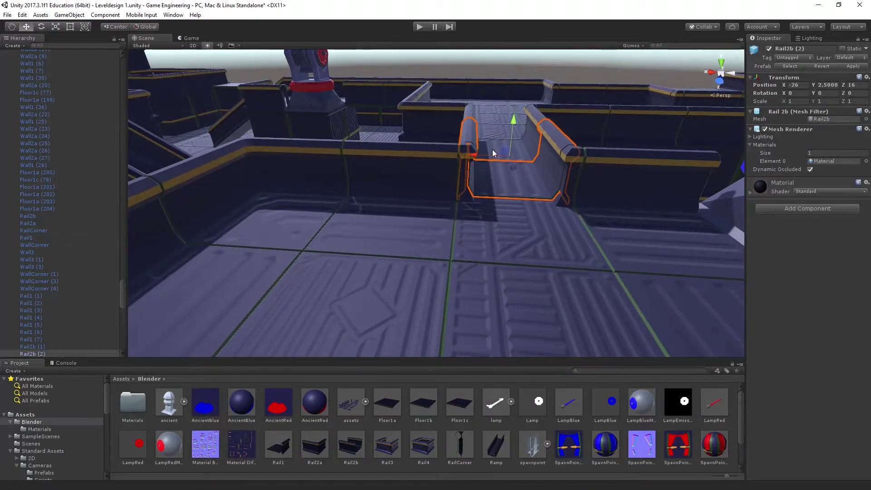
Add a Box Collider to Rail2b (2) and flatten it to a 0.106933-high base slab
left_click(800, 213)
type("box collider")
left_click(797, 248)
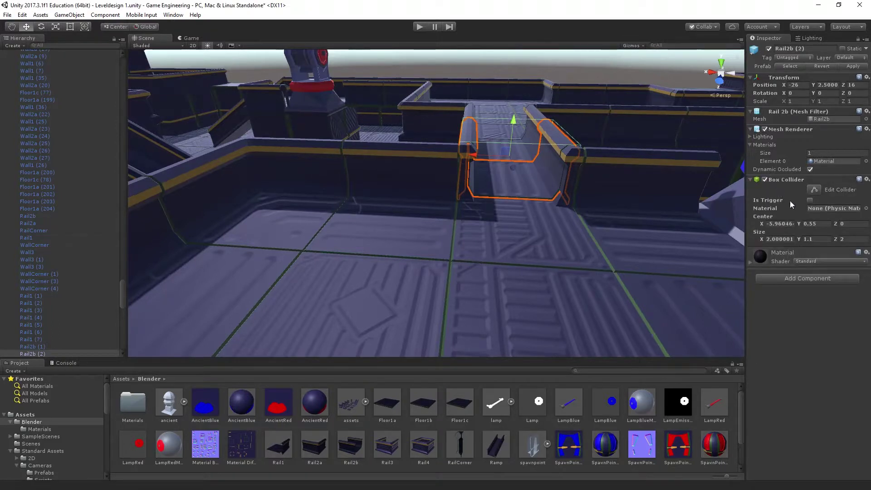
left_click(815, 190)
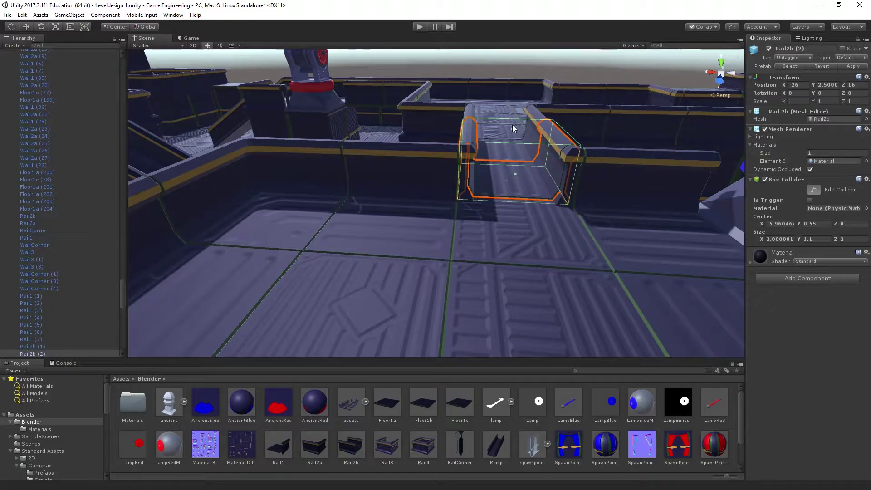
left_click_drag(512, 129, 505, 176)
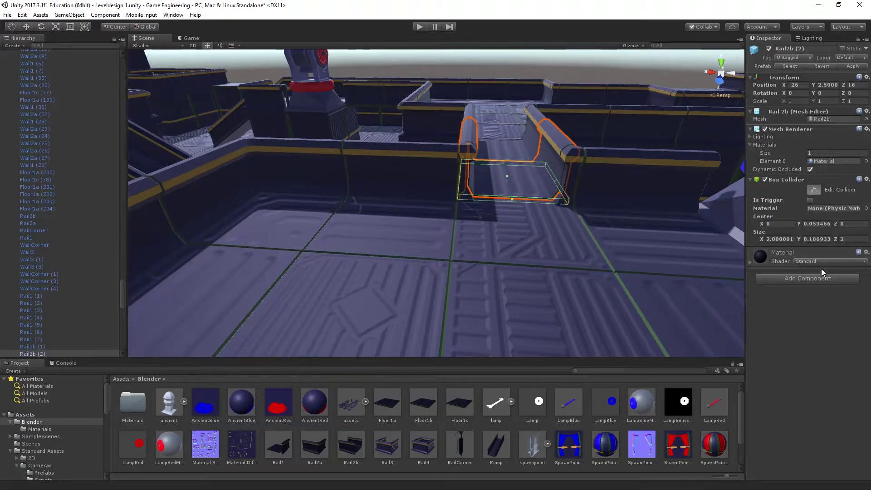
Add a second Box Collider to Rail2b (2) shaped as a thin side wall
left_click(814, 279)
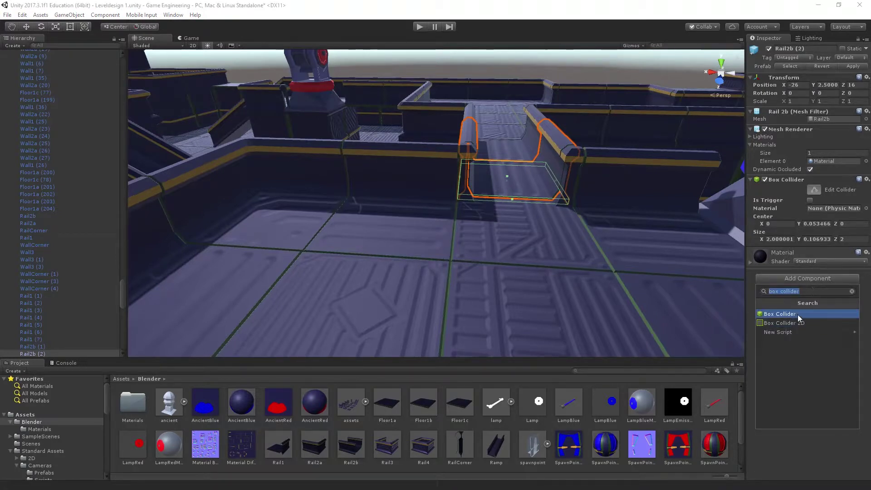
left_click(798, 314)
left_click(814, 258)
left_click_drag(560, 157, 480, 158)
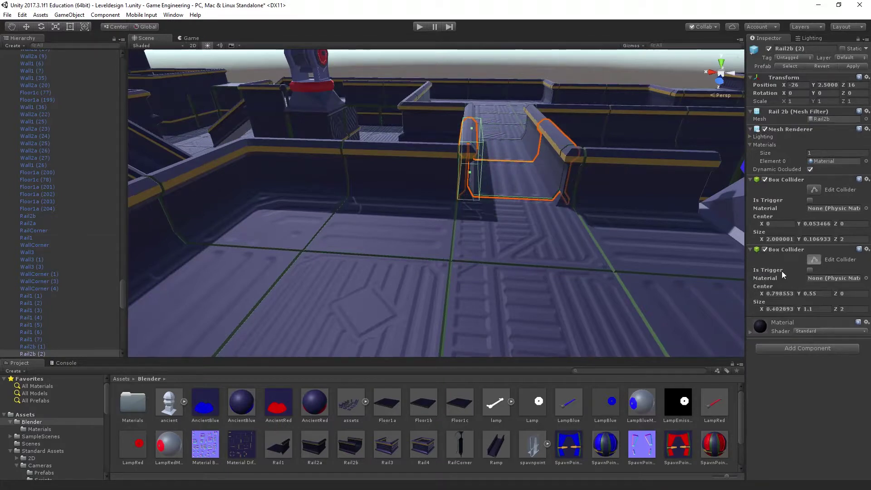
Add a third Box Collider fitted to Rail2b (2)'s other side wall, then view the Rail3 asset
left_click(822, 349)
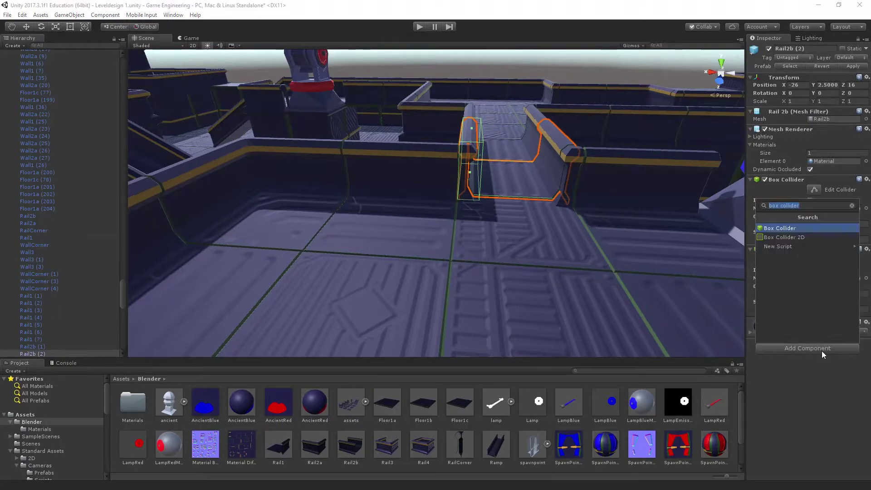
left_click(799, 229)
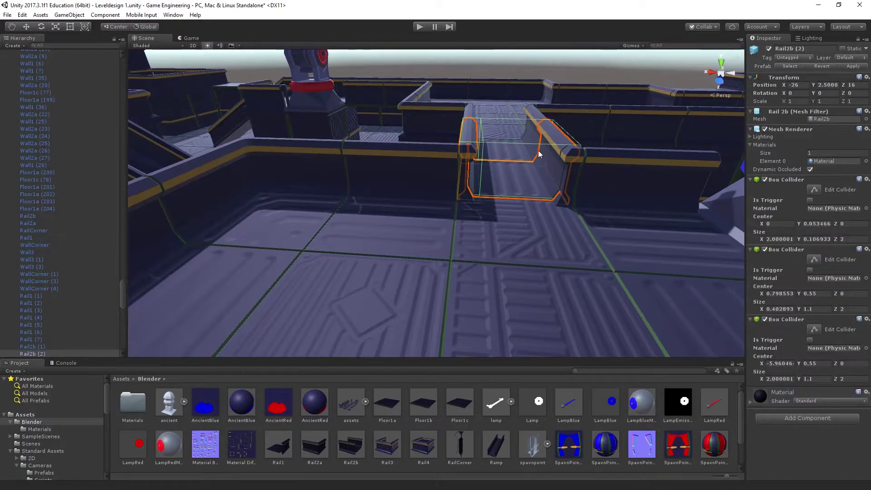
left_click(815, 329)
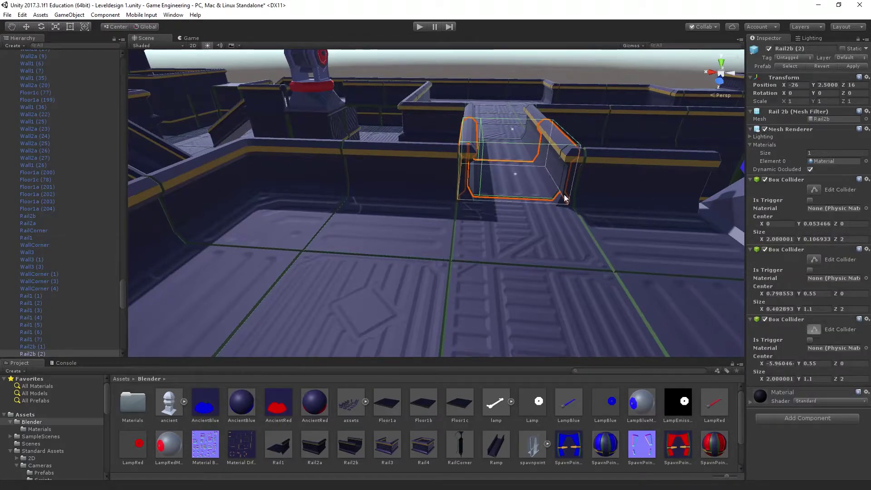
right_click_drag(522, 233, 488, 225)
middle_click_drag(534, 216, 505, 195)
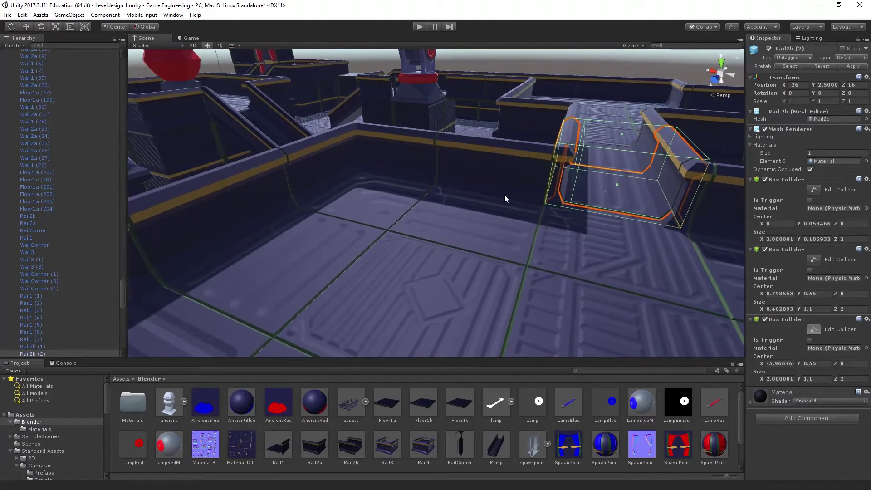
middle_click_drag(477, 150, 455, 138)
scroll(583, 160, "down", 3)
middle_click_drag(622, 169, 396, 181)
right_click_drag(396, 181, 374, 181)
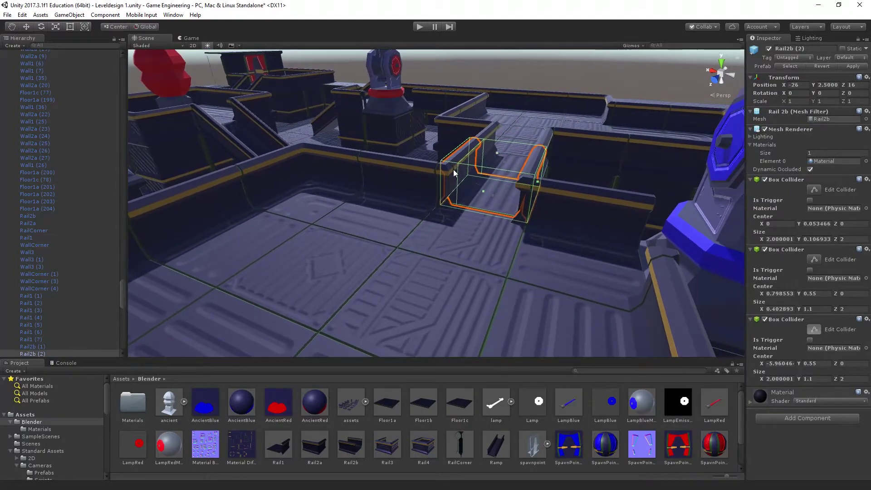
left_click_drag(456, 167, 515, 187)
right_click_drag(494, 206, 584, 232)
scroll(402, 173, "down", 2)
middle_click_drag(402, 173, 509, 144)
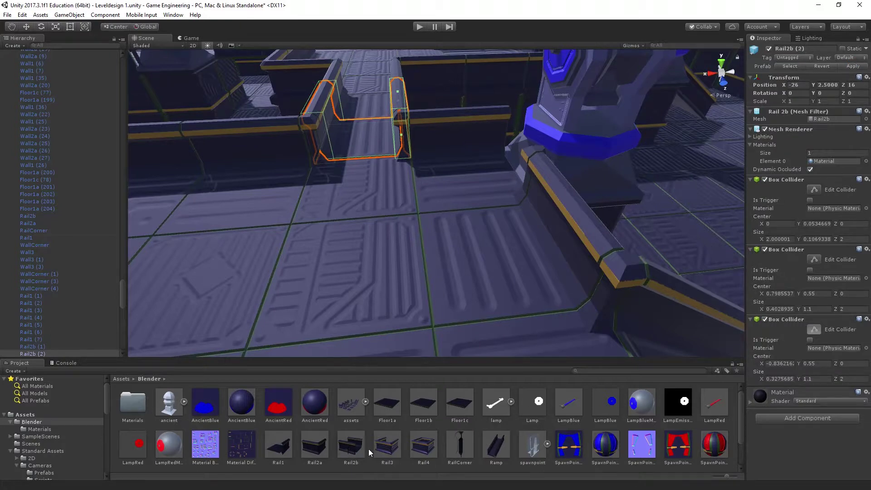
left_click(388, 450)
Survey the whole level and select the corner wall Wall2b (70), which still uses a mesh collider
scroll(424, 240, "down", 10)
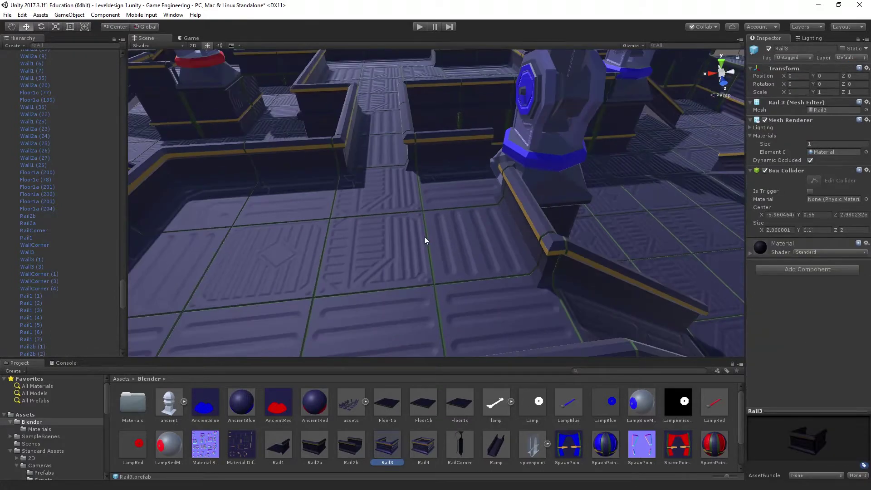
scroll(426, 243, "down", 5)
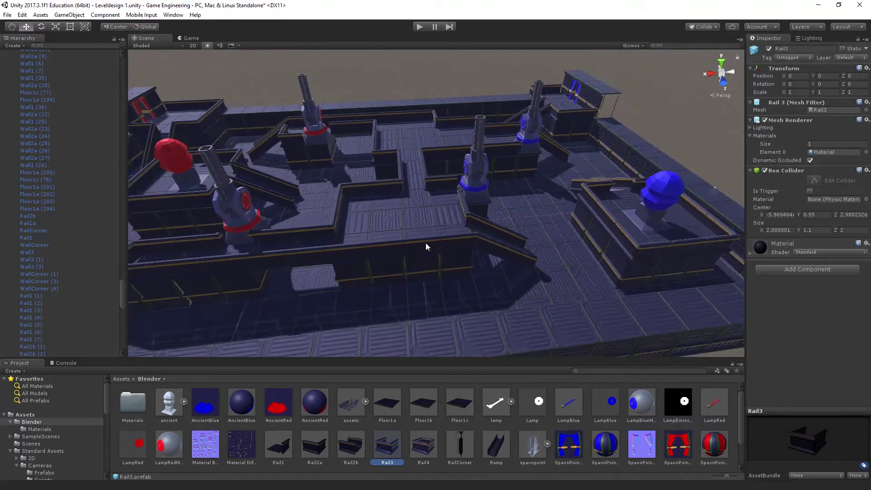
scroll(80, 326, "down", 5)
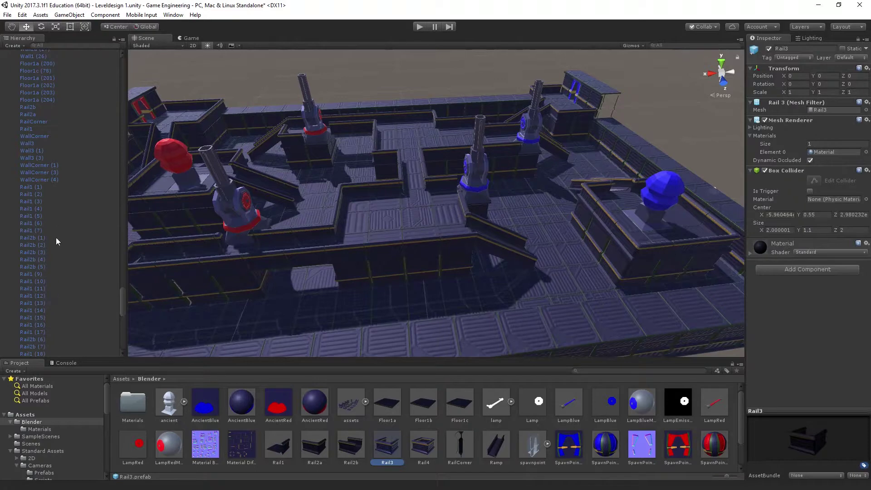
scroll(58, 216, "up", 15)
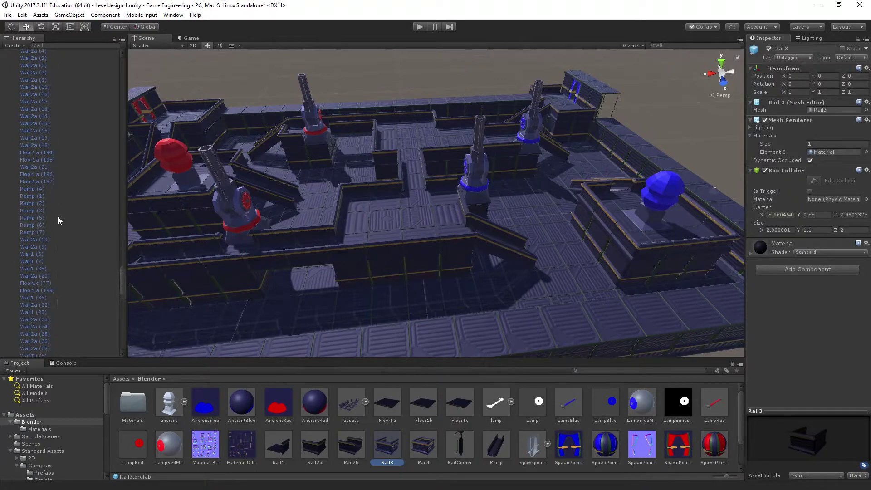
scroll(58, 221, "up", 1)
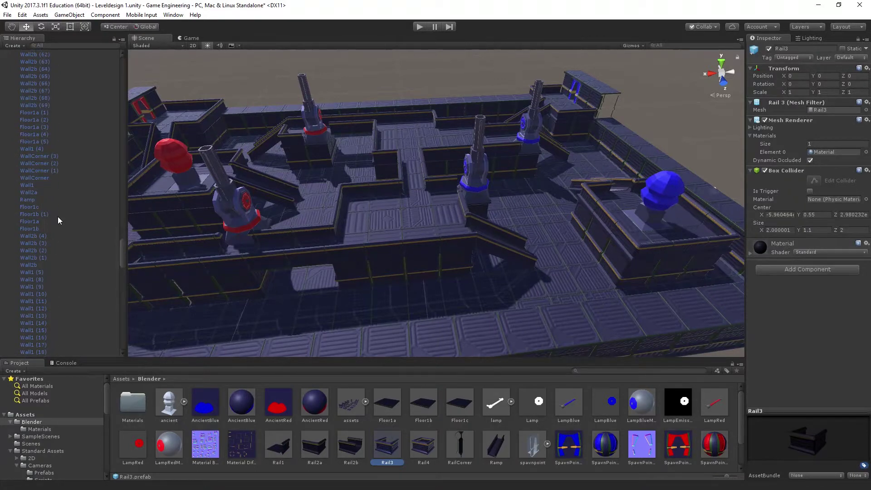
scroll(58, 220, "up", 8)
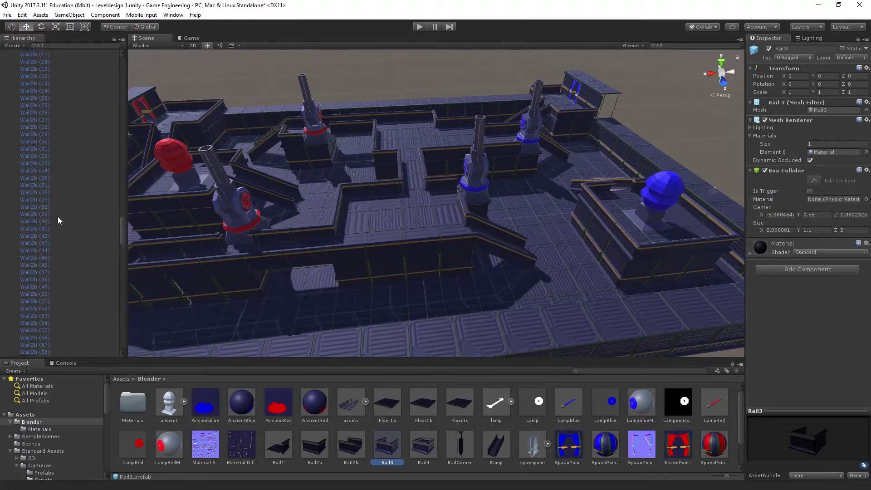
scroll(58, 216, "up", 10)
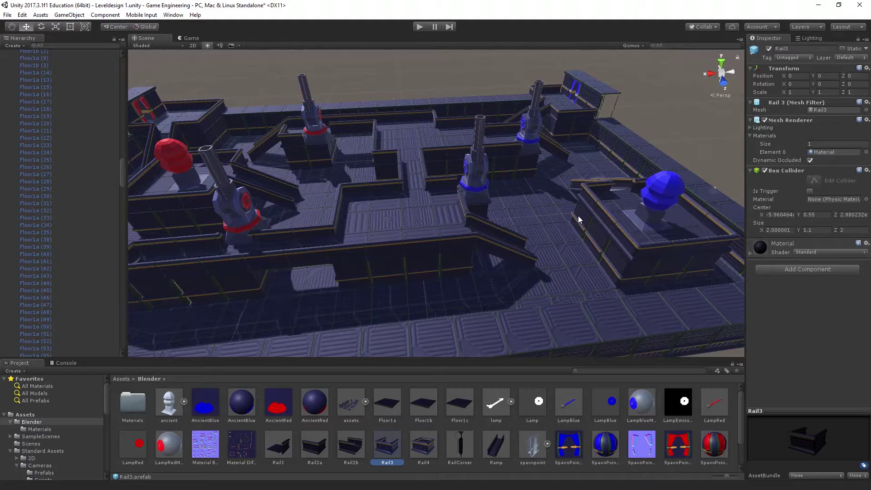
mouse_move(587, 209)
left_mouse_down("alt")
mouse_move(563, 218)
mouse_move(651, 205)
mouse_move(541, 220)
mouse_move(597, 208)
left_mouse_up("alt")
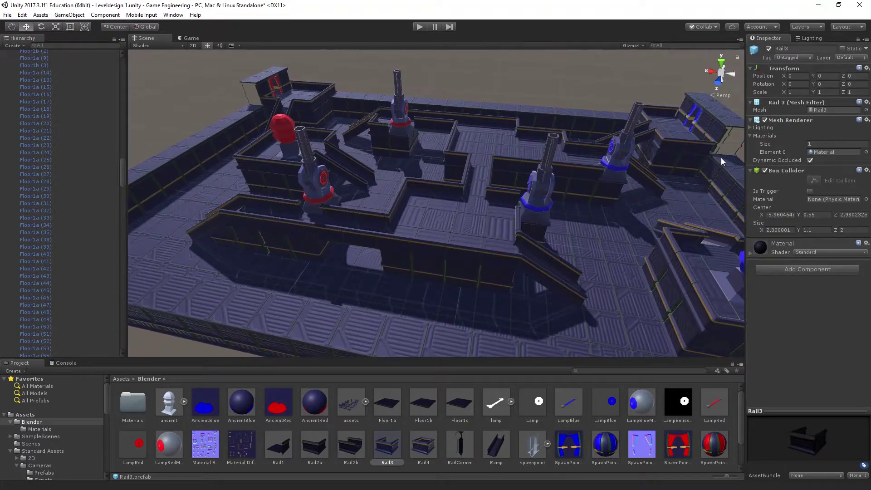
middle_click_drag(706, 144, 344, 149)
left_click_drag(540, 143, 491, 152, "alt")
middle_click_drag(661, 140, 423, 155)
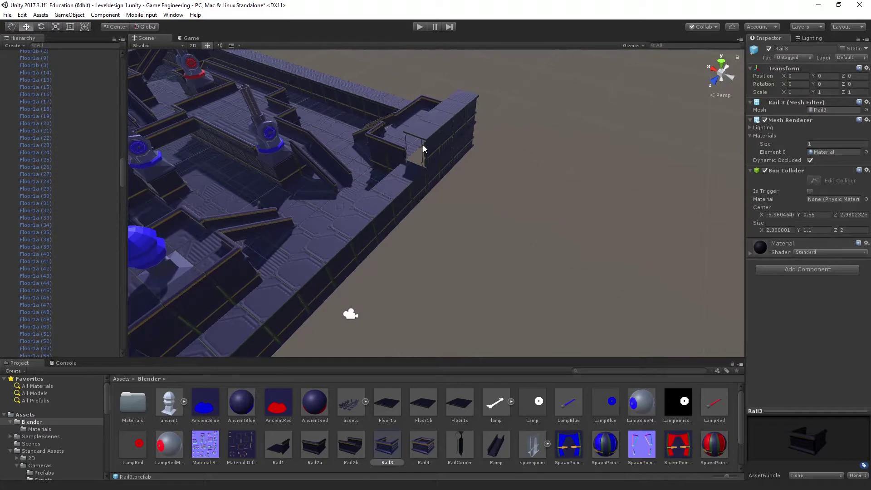
left_click(430, 154)
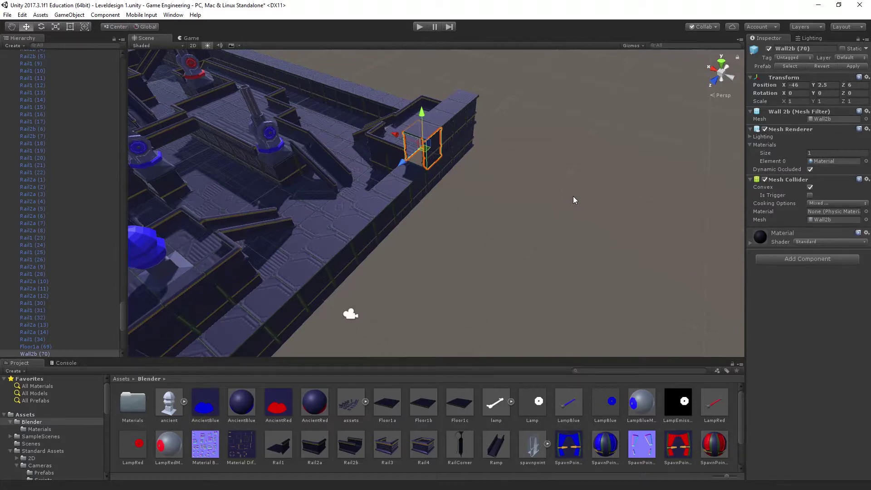
Delete the corner Wall2b (70) and drop a Wall3 prefab into the emptied corner
key("Delete")
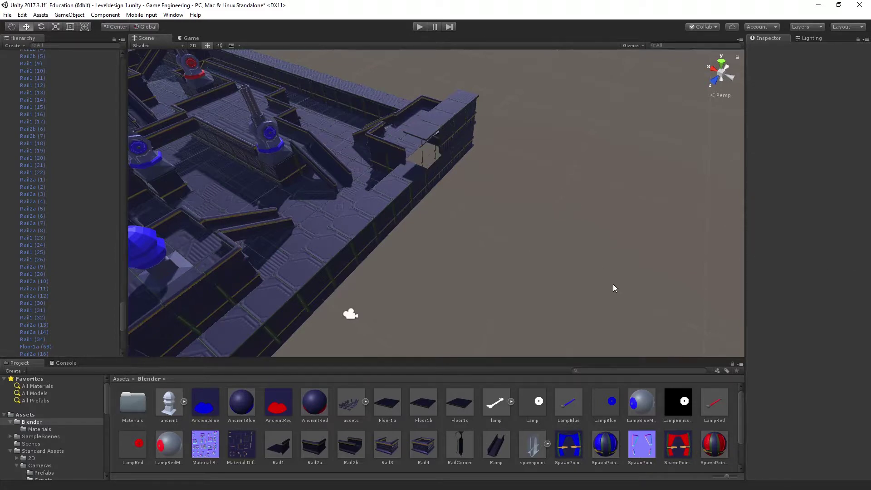
scroll(547, 426, "down", 2)
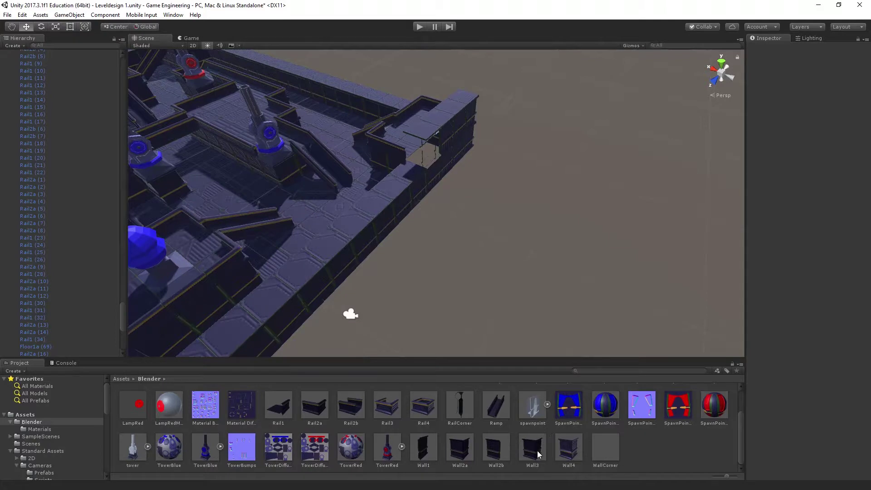
left_click_drag(535, 451, 423, 163)
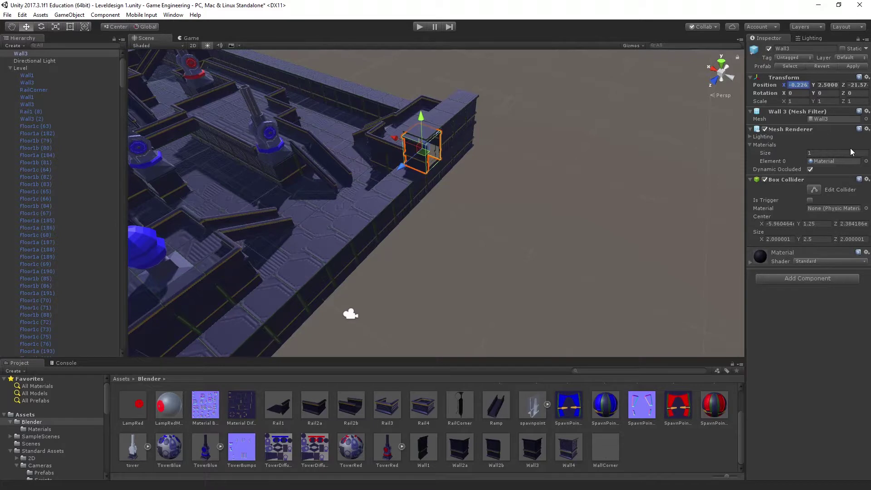
Position the new Wall3 at X 0, Z -22 with Y rotation -90
type("0")
key("Tab")
key("Tab")
type("-22")
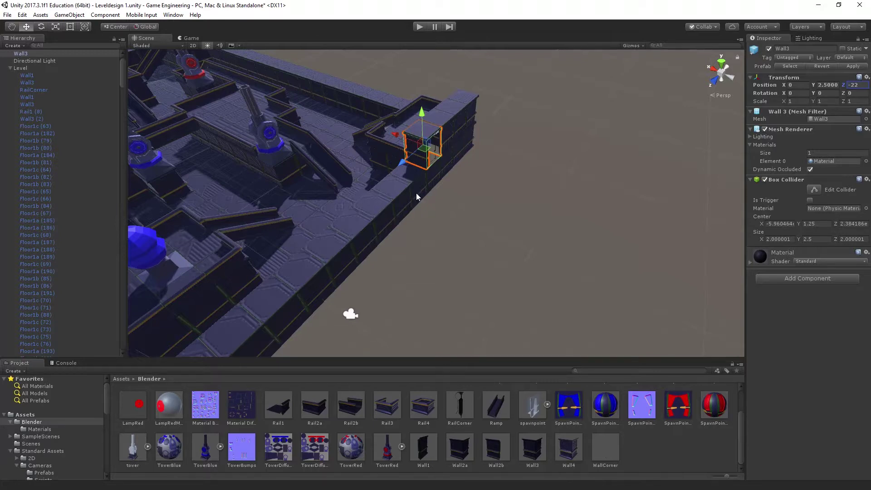
scroll(473, 155, "up", 4)
scroll(460, 125, "up", 2)
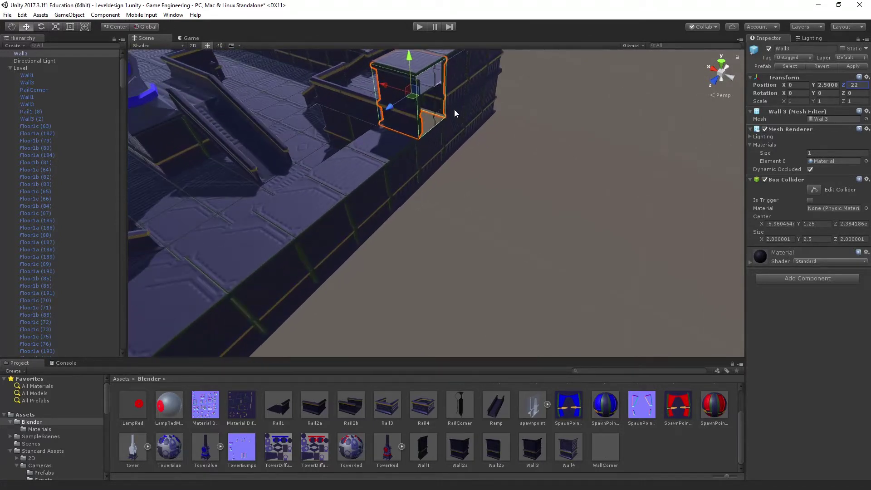
left_click(828, 95)
type("-90")
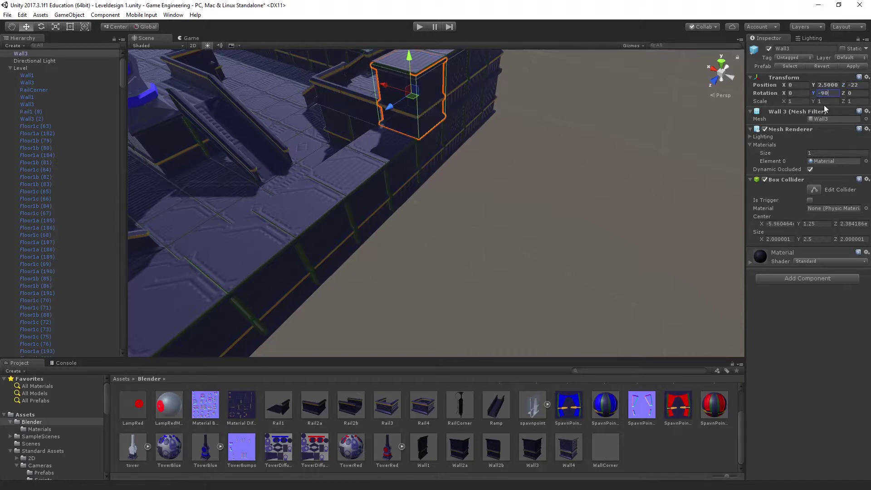
left_click(554, 217)
middle_click_drag(555, 216, 492, 185)
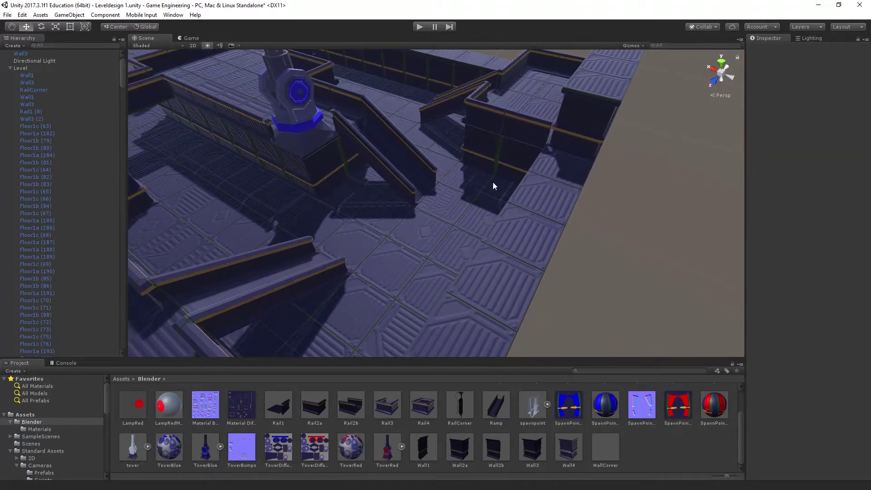
Delete the far-corner floor tile Floor1a (83)
scroll(302, 109, "down", 10)
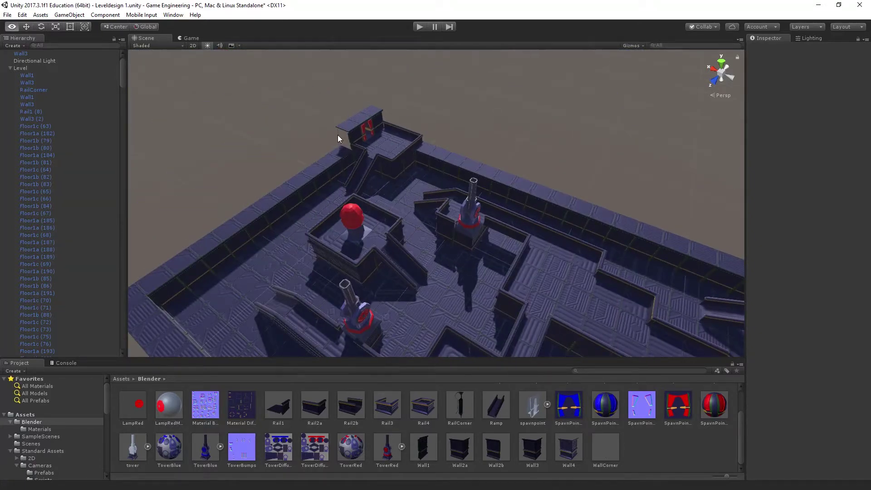
left_click(348, 129)
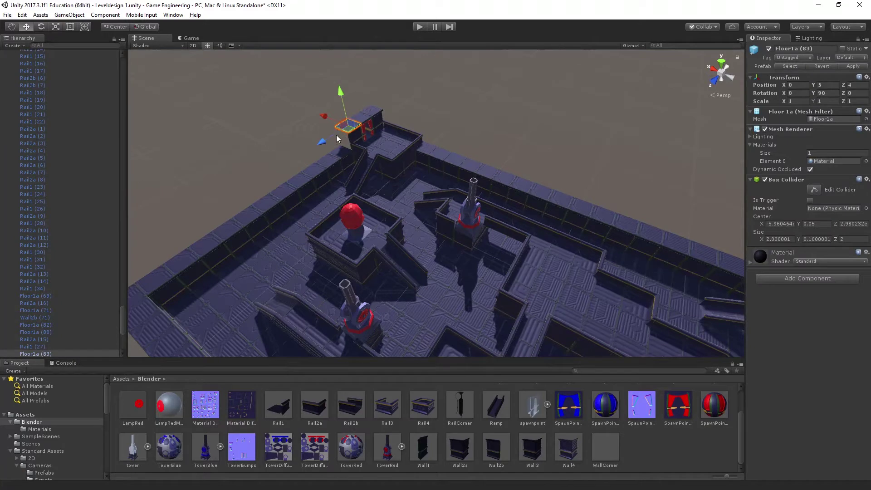
key("Delete")
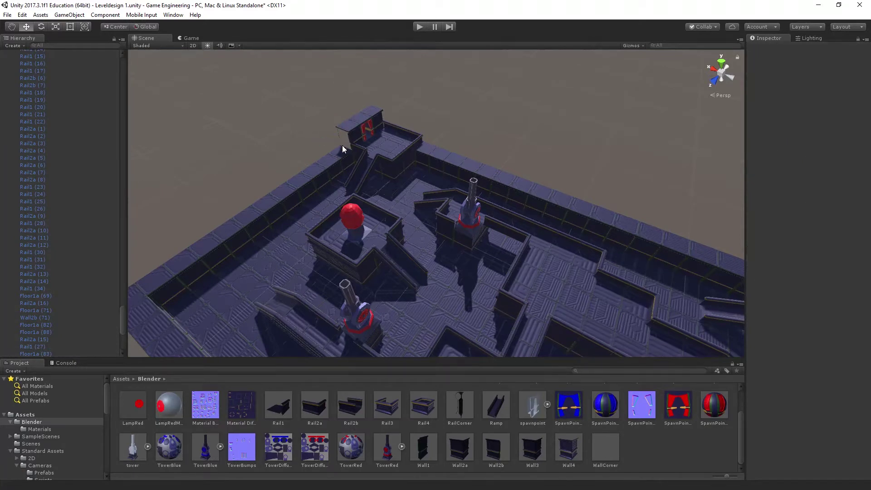
Bring the far corner tower into view and select the Wall2b (72) wall
scroll(342, 145, "up", 3)
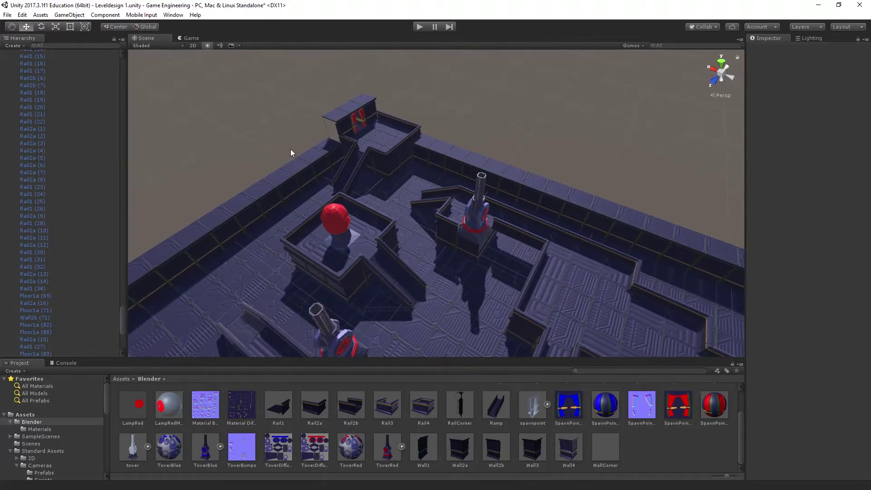
middle_click_drag(290, 153, 540, 290)
scroll(380, 146, "up", 3)
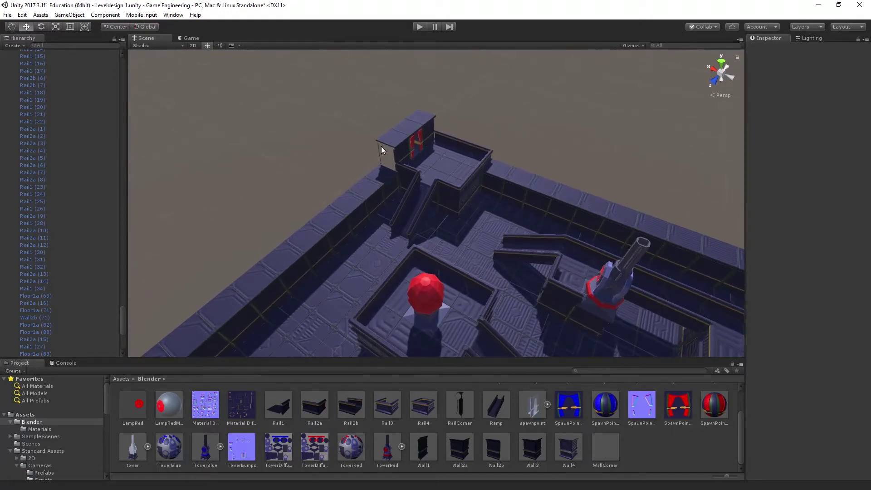
left_click(379, 147)
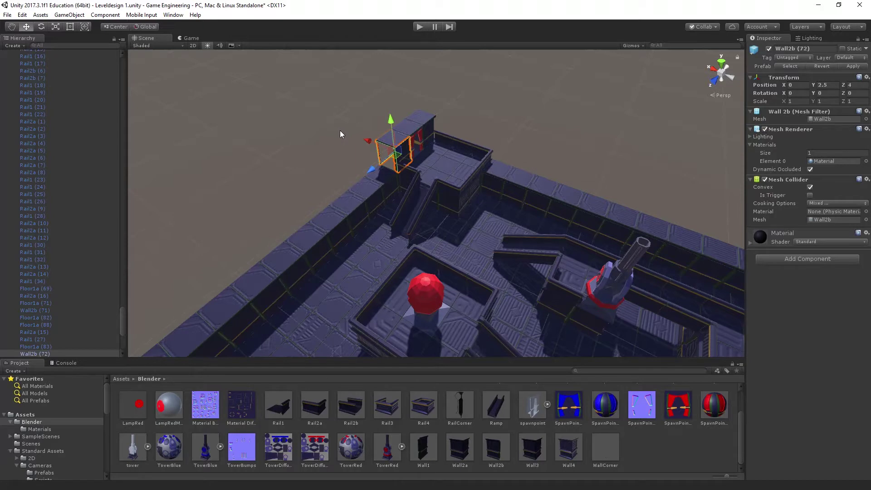
Delete Wall2b (72) and place a Wall3 prefab where it stood
key("Delete")
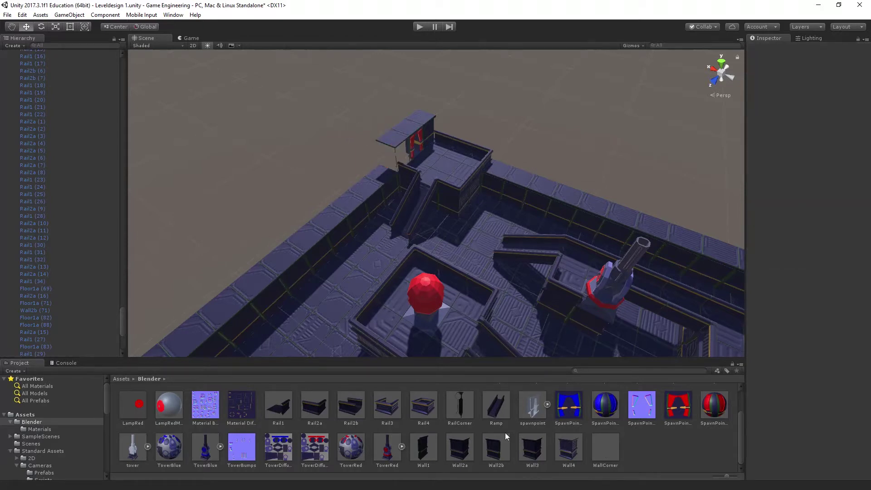
left_click_drag(535, 453, 388, 159)
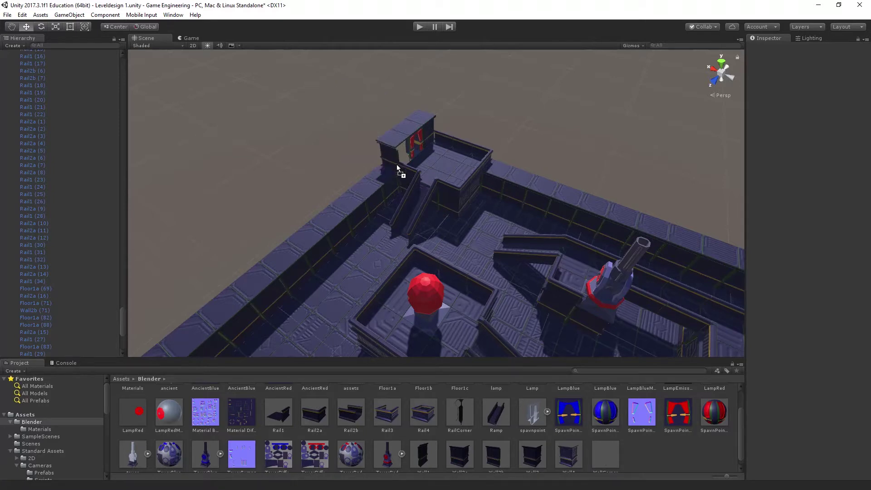
left_click_drag(397, 166, 397, 168)
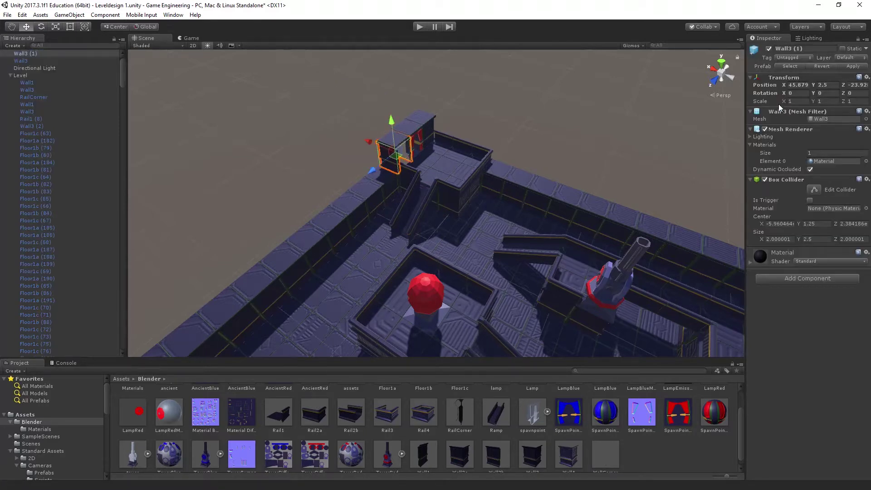
Set Wall3 (1) to position X 46, Z -24 and Y rotation -90
left_click(803, 86)
type("46")
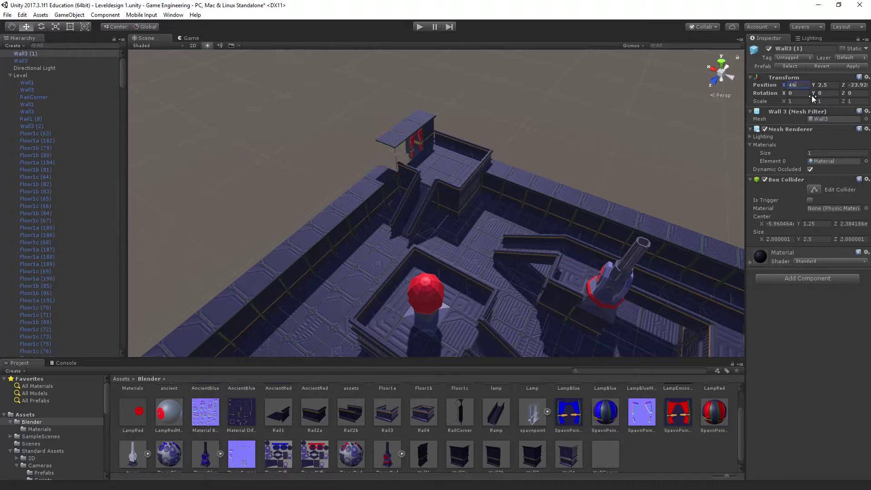
key("Tab")
key("Tab")
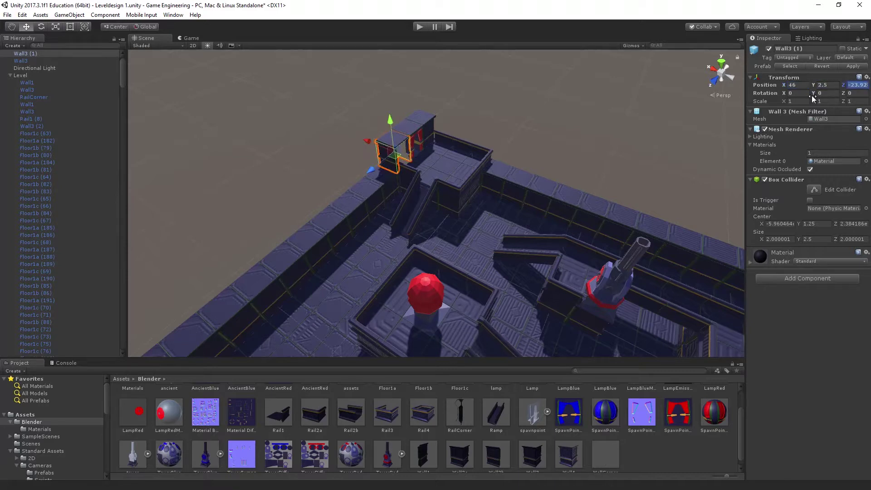
type("-24")
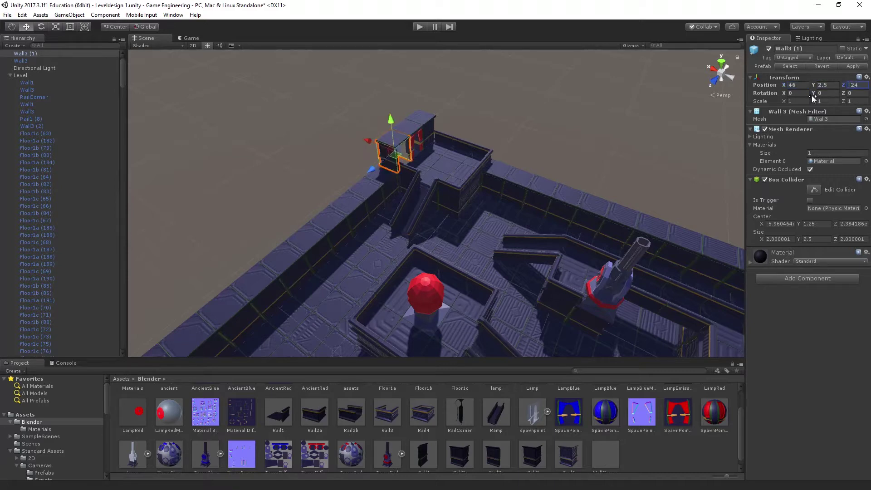
left_click(834, 94)
type("-90")
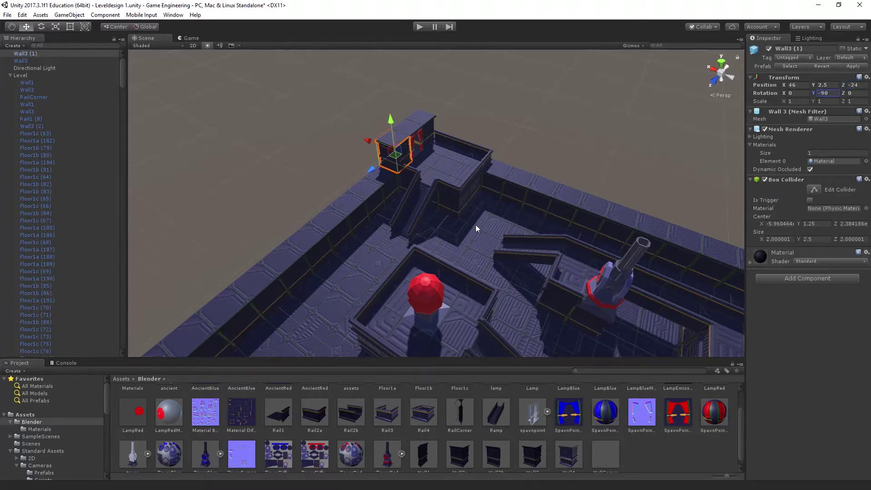
left_click(461, 171)
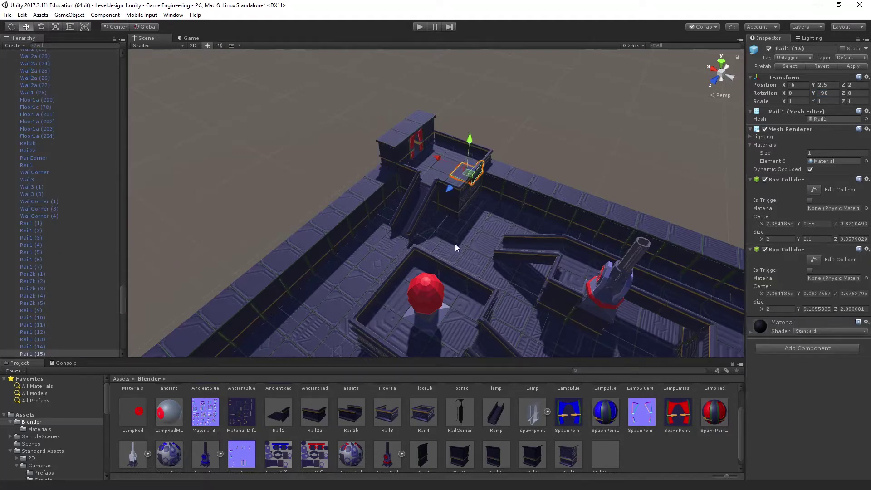
Inspect the Ramp prefab's non-convex Mesh Collider in the Project panel
scroll(458, 244, "down", 5)
middle_click_drag(449, 299, 458, 316)
scroll(472, 441, "down", 1)
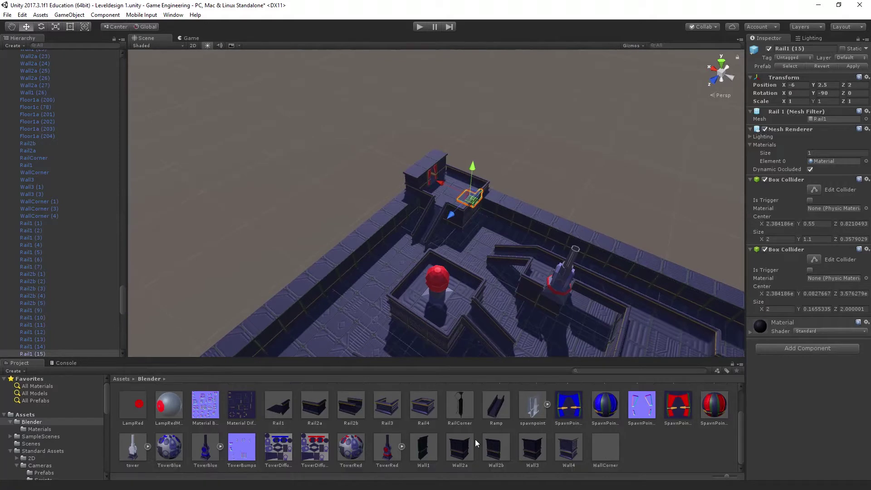
scroll(475, 439, "up", 2)
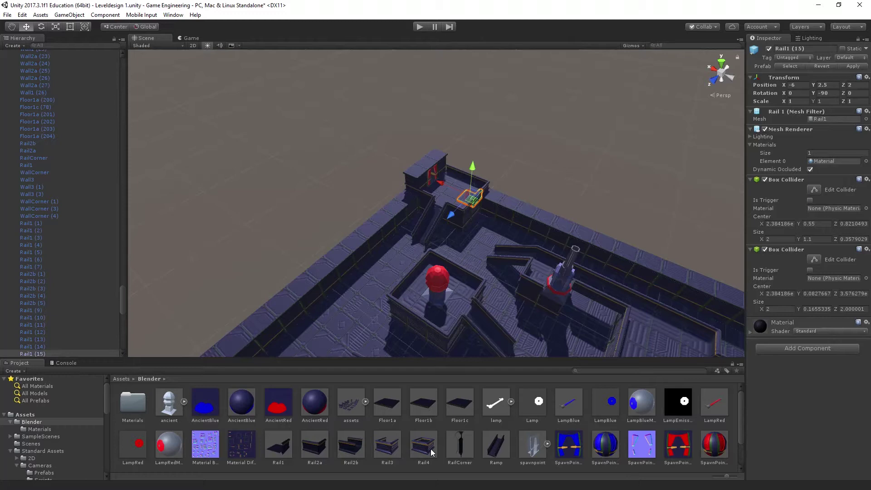
left_click(492, 454)
Move the view to the central blue tower and select Ramp (1) to check its collider
scroll(506, 312, "down", 3)
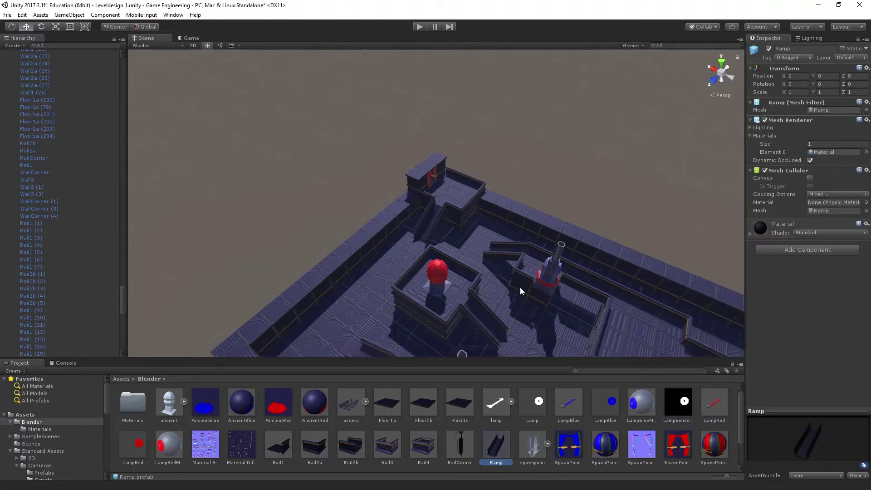
middle_click_drag(482, 318, 377, 251)
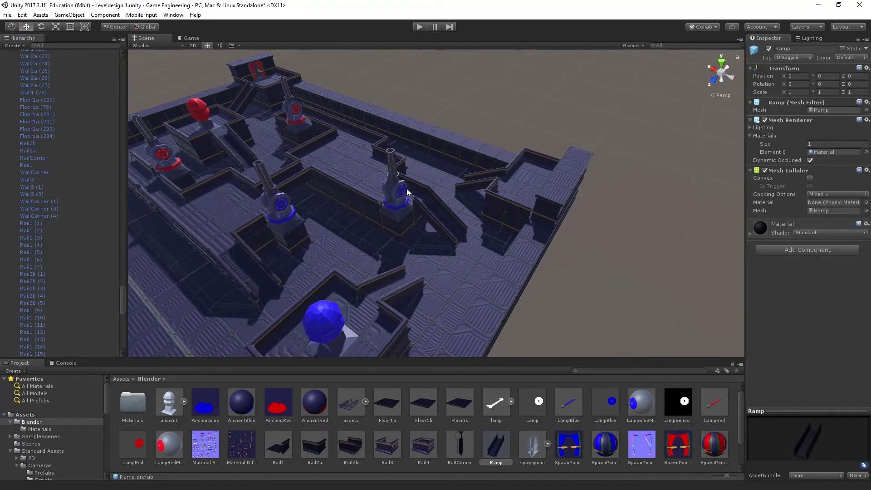
left_click_drag(409, 195, 293, 199, "alt")
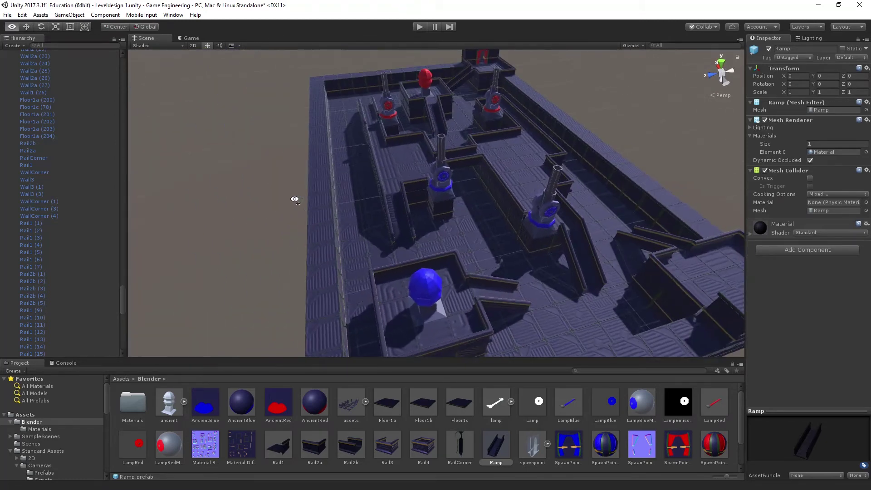
scroll(393, 234, "up", 7)
scroll(402, 231, "up", 6)
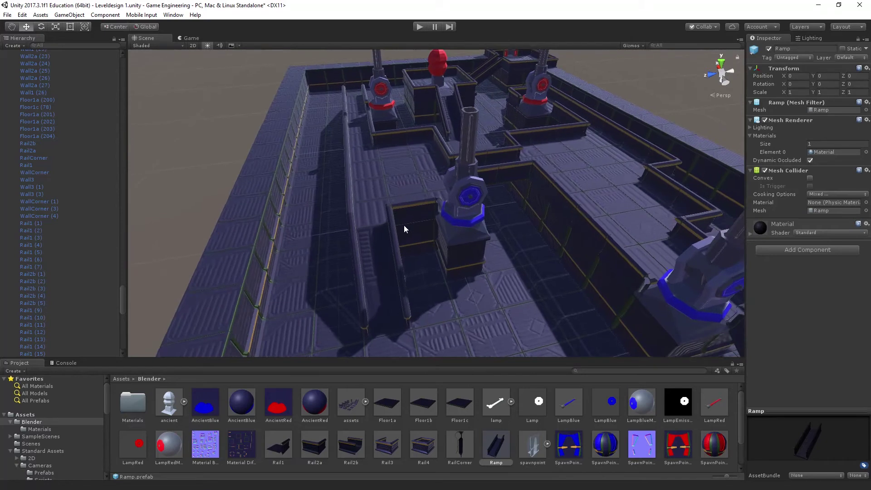
middle_click_drag(336, 322, 352, 188)
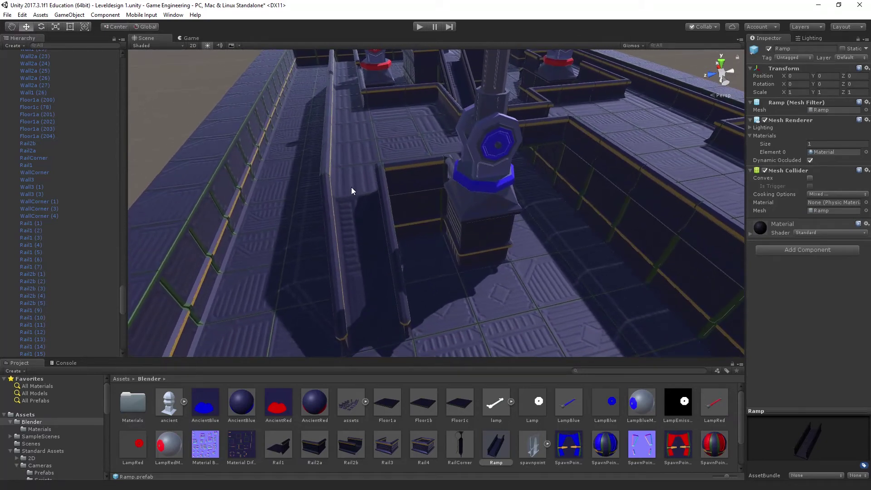
left_click(380, 266)
left_click_drag(123, 293, 124, 280)
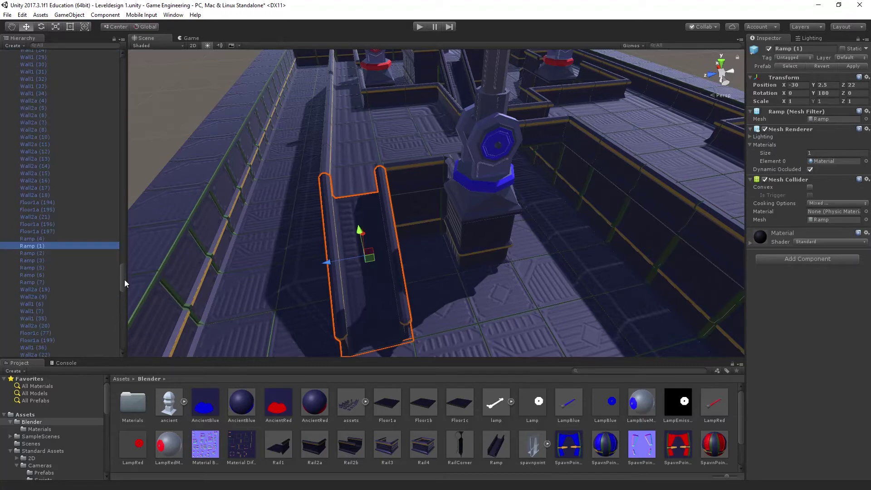
double_click(83, 246)
left_click(442, 209)
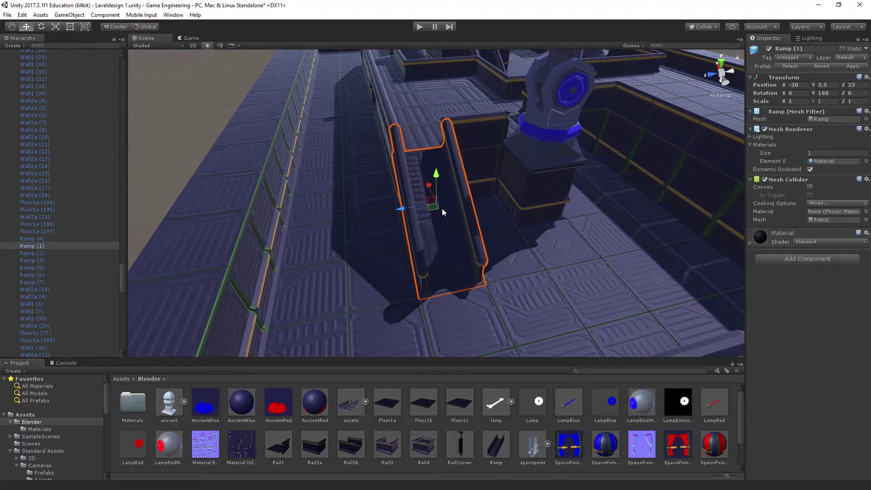
middle_click_drag(462, 262, 446, 246)
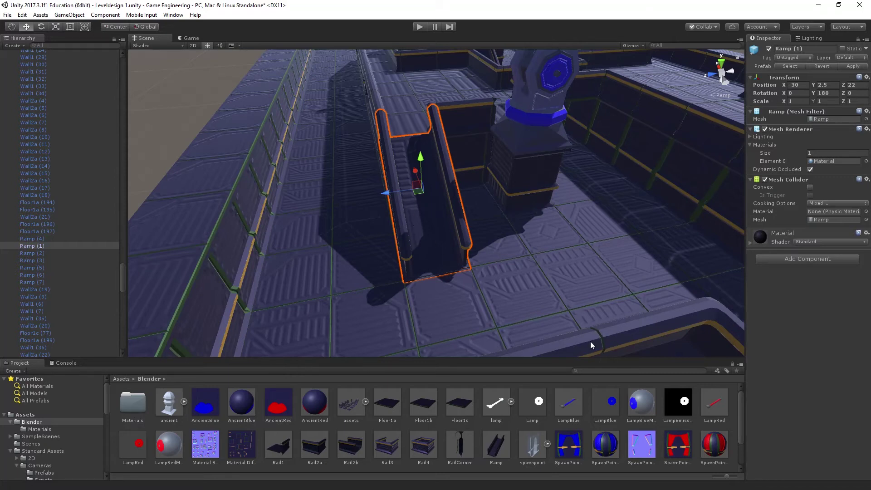
scroll(588, 339, "down", 10)
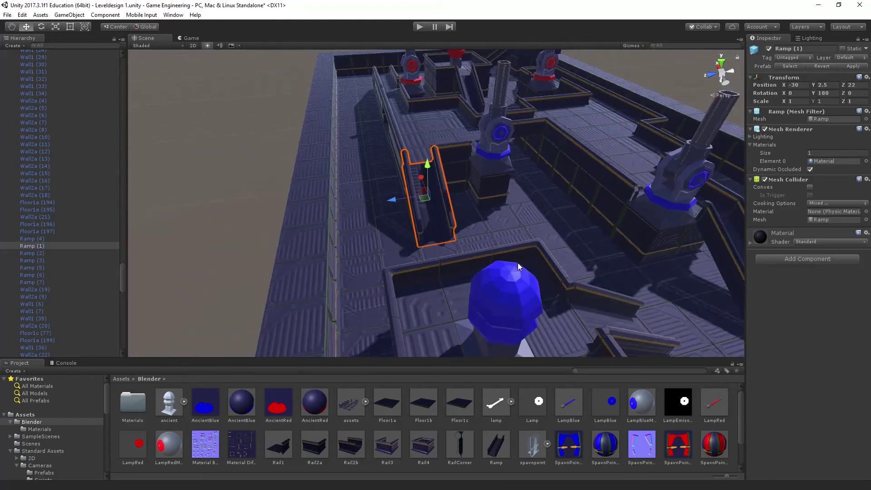
scroll(521, 258, "down", 3)
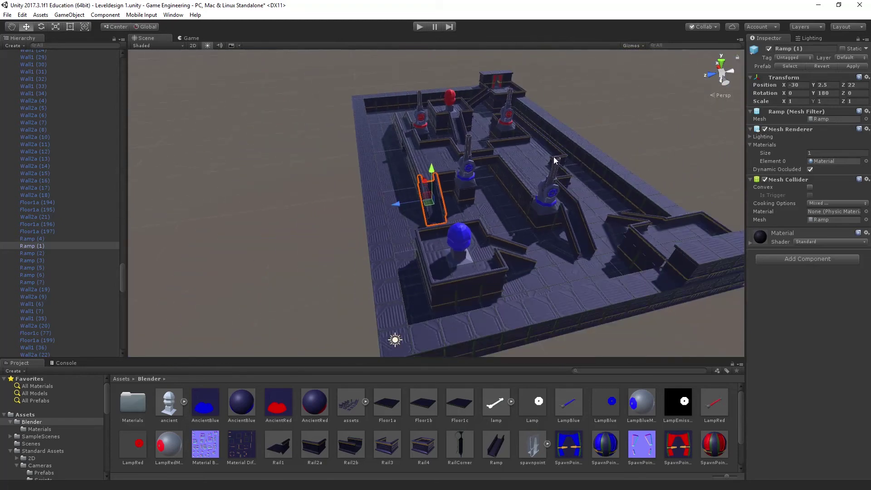